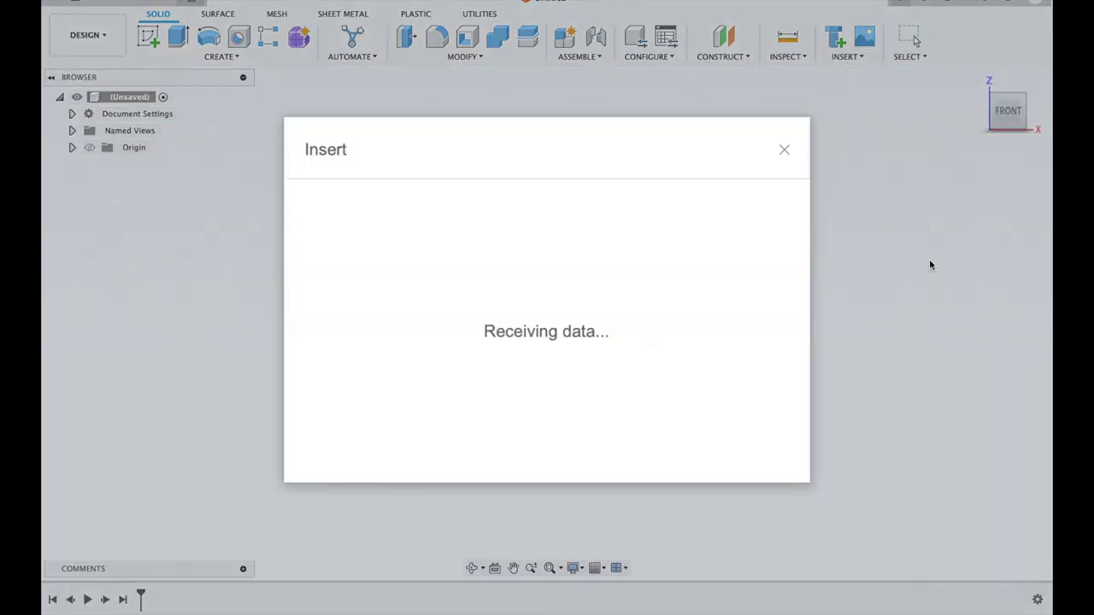
Insert the wrench drawing screenshot from the Desktop as a canvas image.
{"action": "left_click", "coordinate": [420, 442]}
{"action": "left_click", "coordinate": [318, 174]}
{"action": "left_click", "coordinate": [311, 135]}
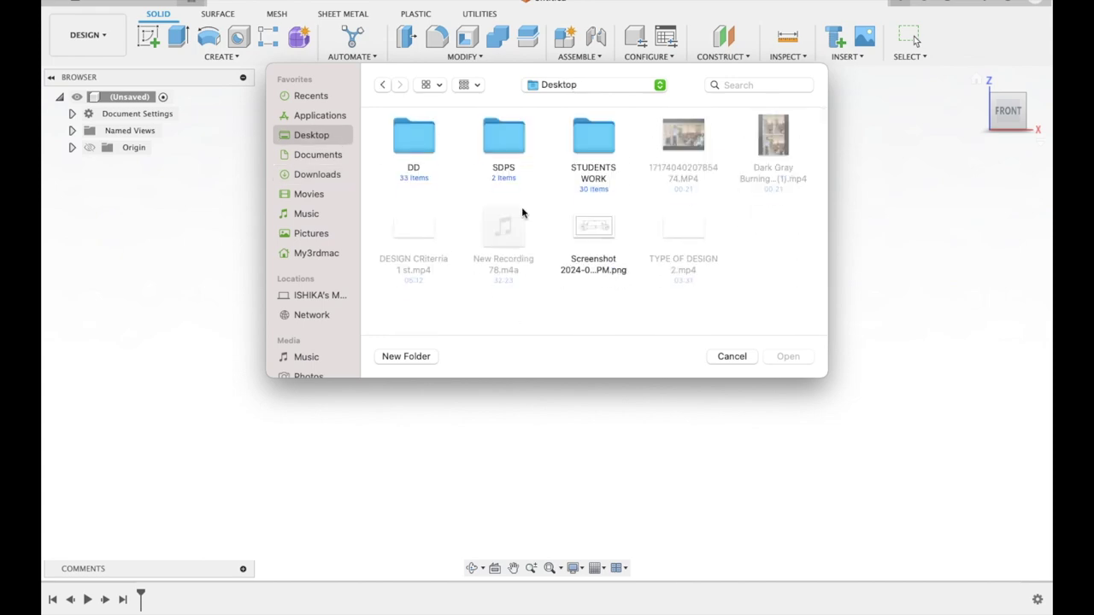
{"action": "double_click", "coordinate": [594, 239]}
Place the canvas image on the XZ plane and begin a sketch on that plane.
{"action": "left_click", "coordinate": [581, 290]}
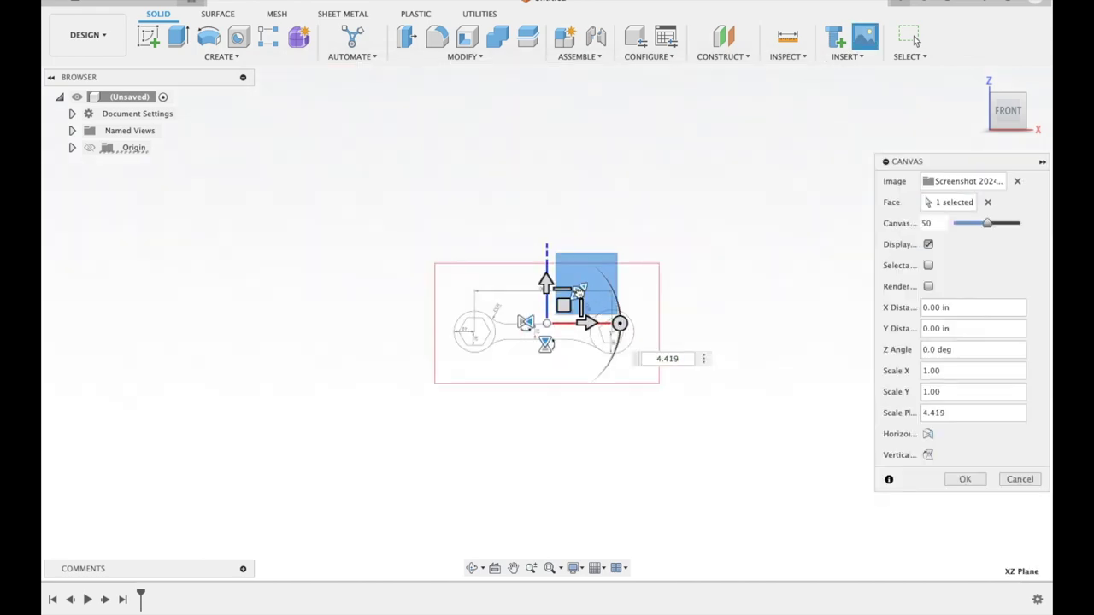
{"action": "scroll", "coordinate": [545, 345], "scroll_direction": "up", "scroll_amount": 5}
{"action": "left_click", "coordinate": [965, 479]}
{"action": "left_click", "coordinate": [148, 36]}
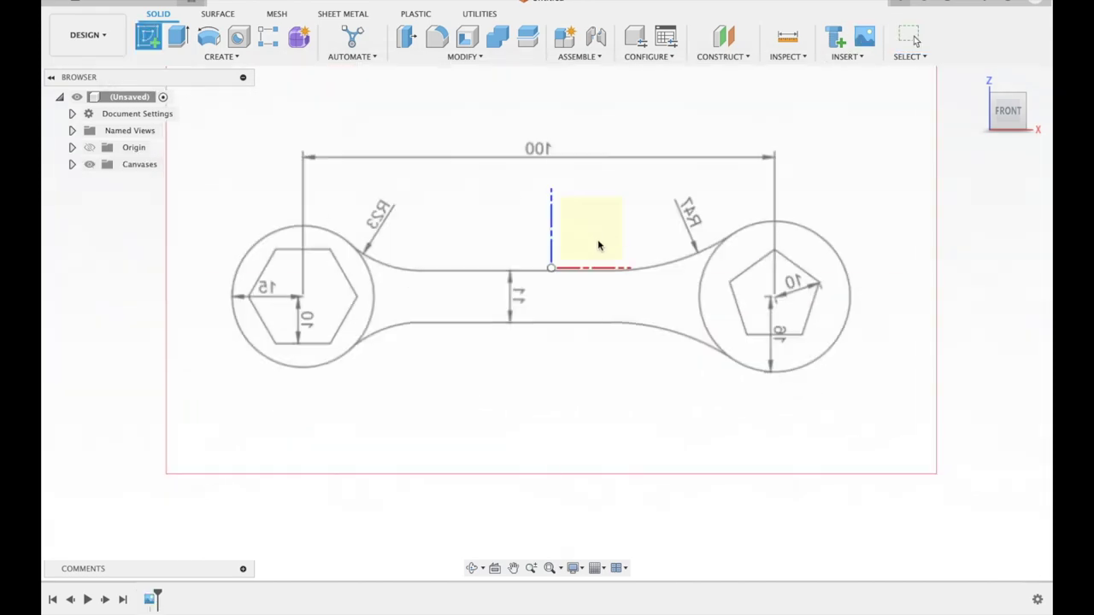
{"action": "left_click", "coordinate": [598, 243]}
Sketch circles around the hexagon head and the pentagon head.
{"action": "key", "text": "c"}
{"action": "left_click", "coordinate": [297, 351]}
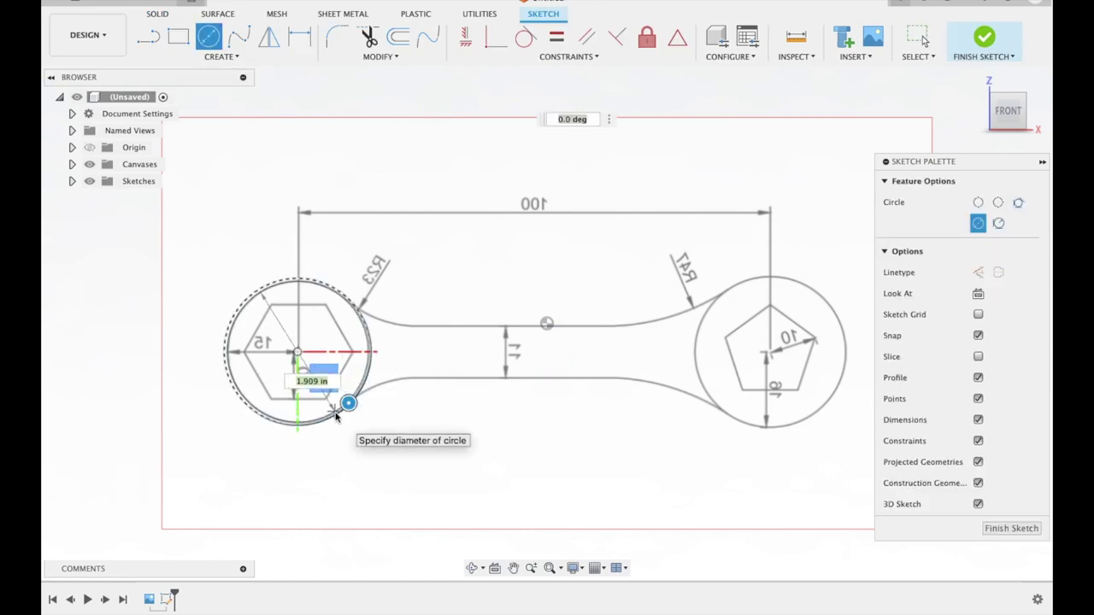
{"action": "left_click", "coordinate": [336, 415]}
{"action": "left_click", "coordinate": [771, 352]}
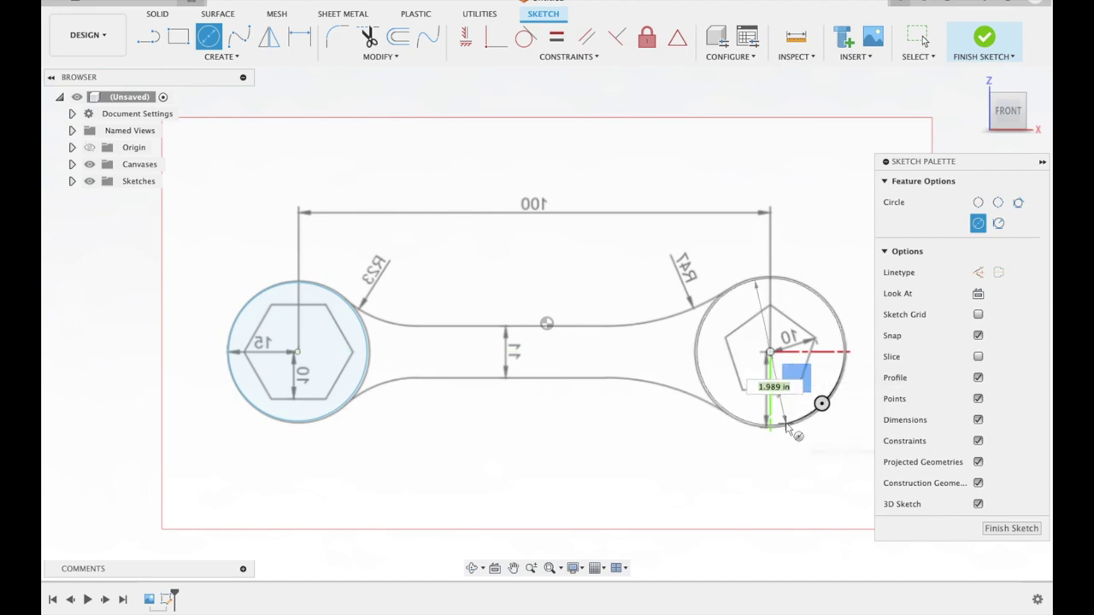
{"action": "left_click", "coordinate": [786, 427]}
Draw a circumscribed pentagon of radius 10 centred on the right circle.
{"action": "left_click", "coordinate": [222, 57]}
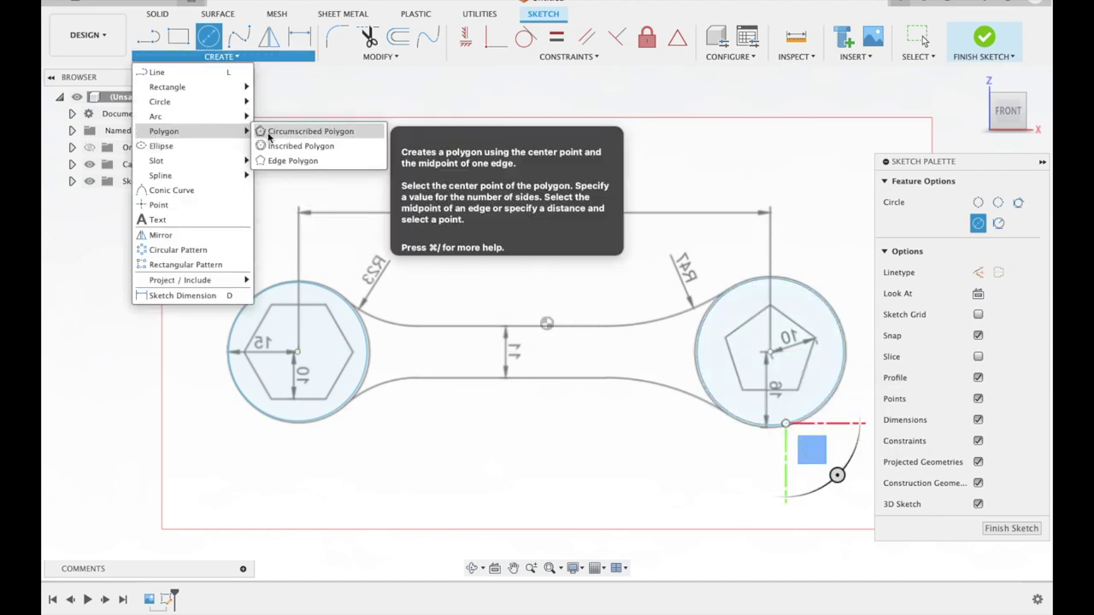
{"action": "left_click", "coordinate": [291, 131]}
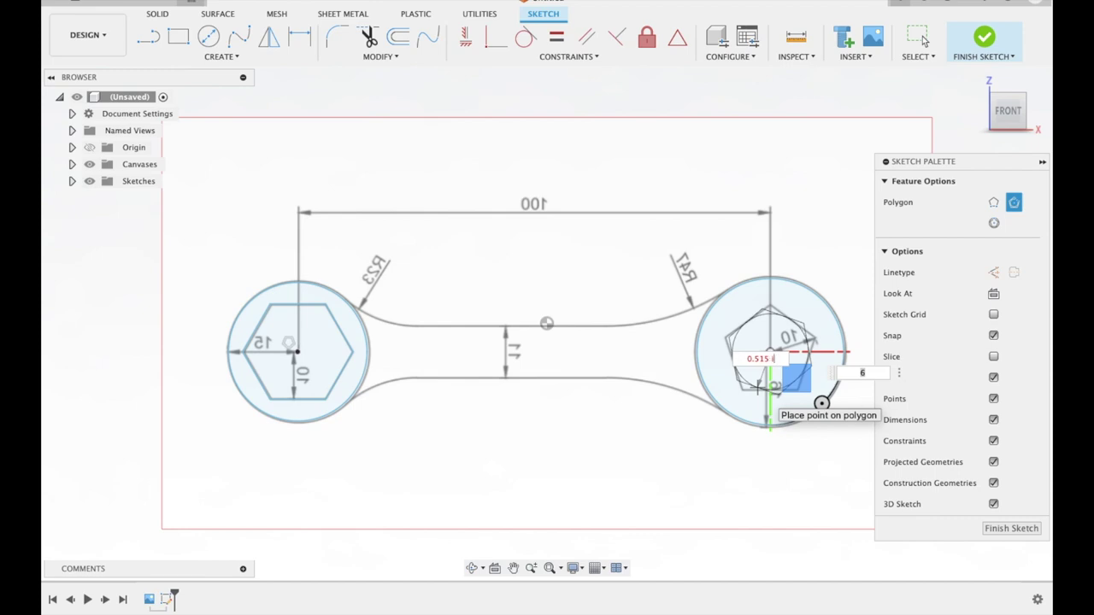
{"action": "key", "text": "Escape"}
{"action": "left_click", "coordinate": [222, 56]}
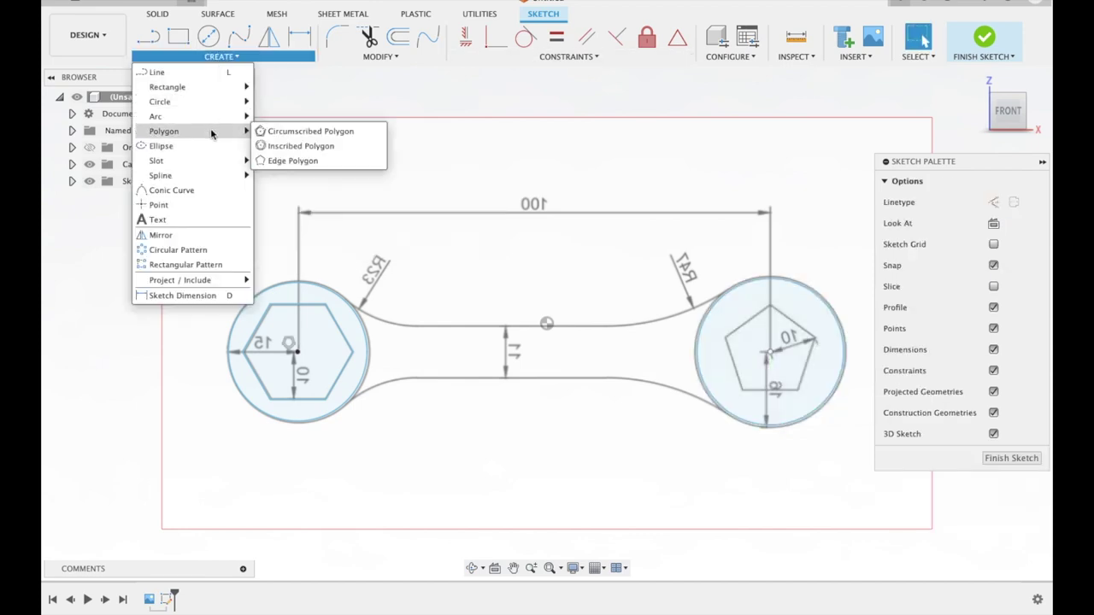
{"action": "left_click", "coordinate": [291, 130]}
{"action": "left_click", "coordinate": [771, 354]}
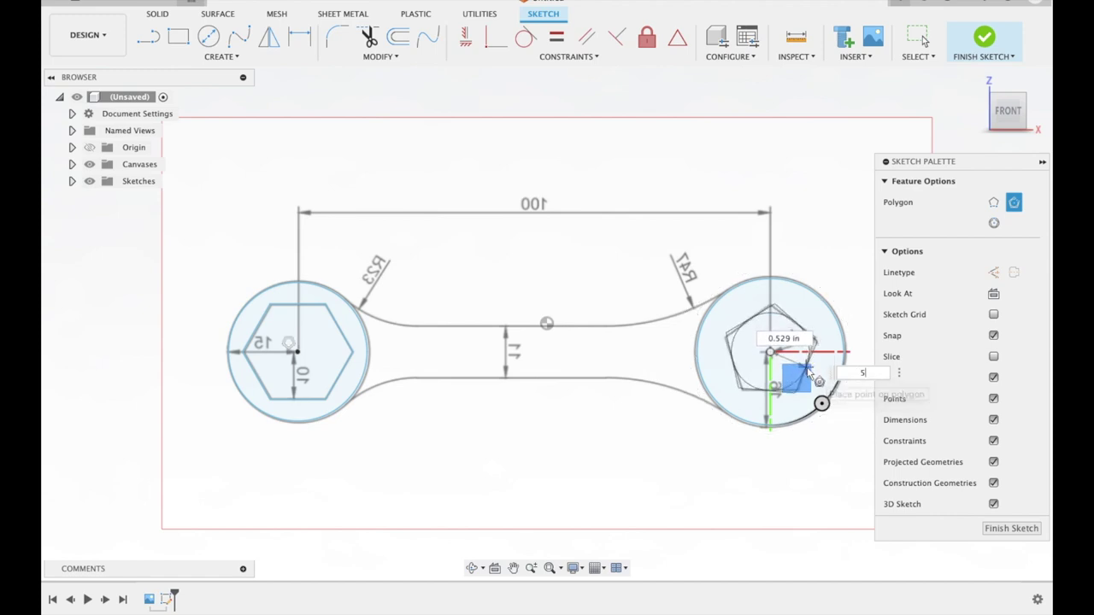
{"action": "type", "text": "10"}
{"action": "key", "text": "Return"}
{"action": "key", "text": "l"}
{"action": "left_click", "coordinate": [346, 302]}
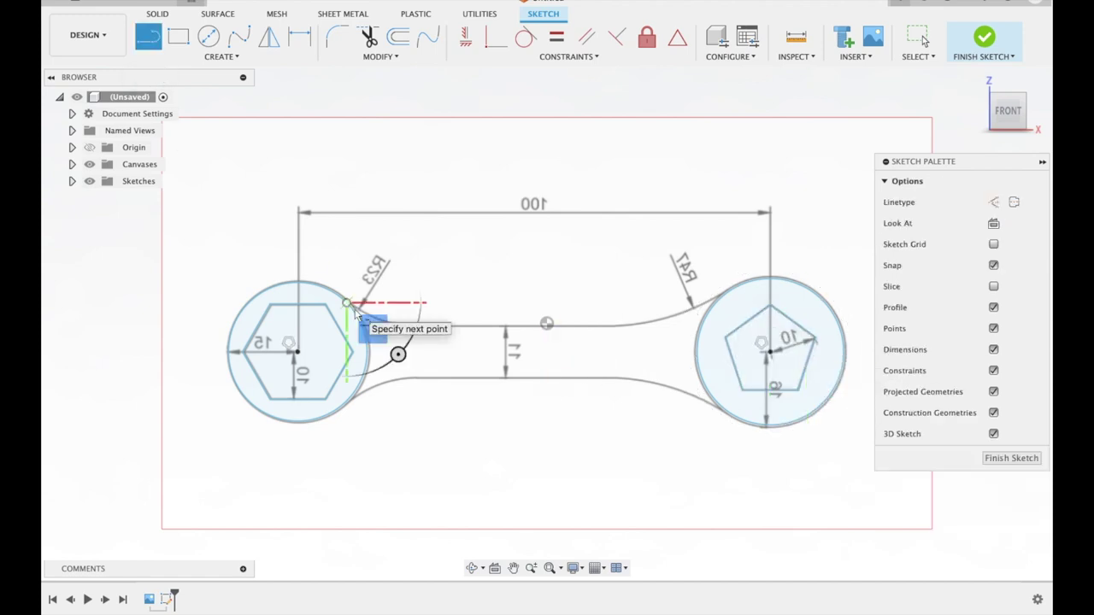
Draw a first neck line with a tangent arc into the right circle, then trial a sketch fillet.
{"action": "left_click", "coordinate": [373, 319]}
{"action": "left_click", "coordinate": [408, 329]}
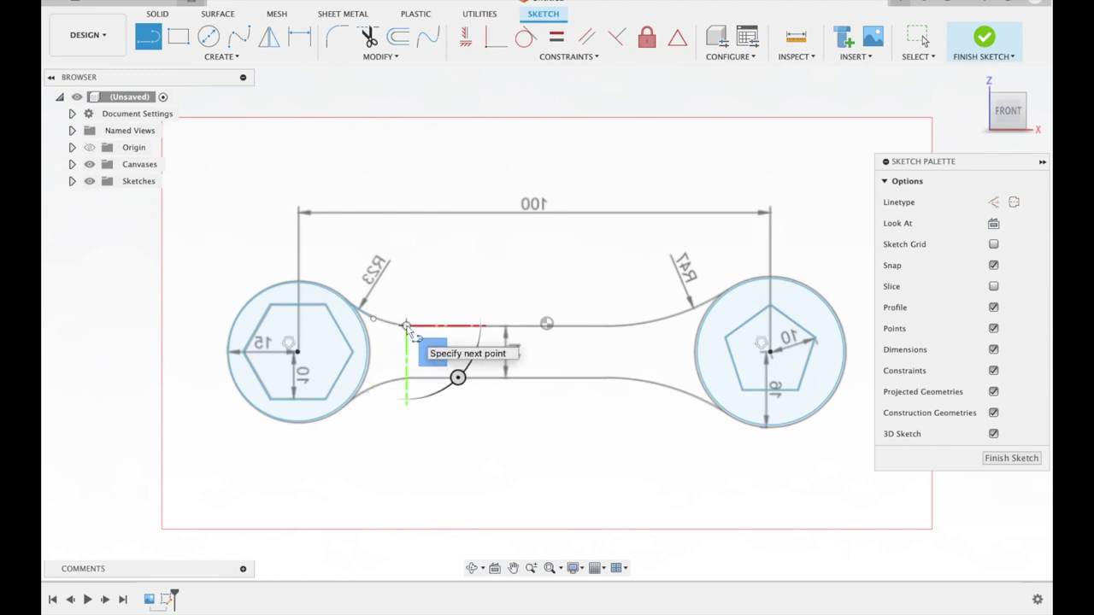
{"action": "left_click", "coordinate": [656, 324]}
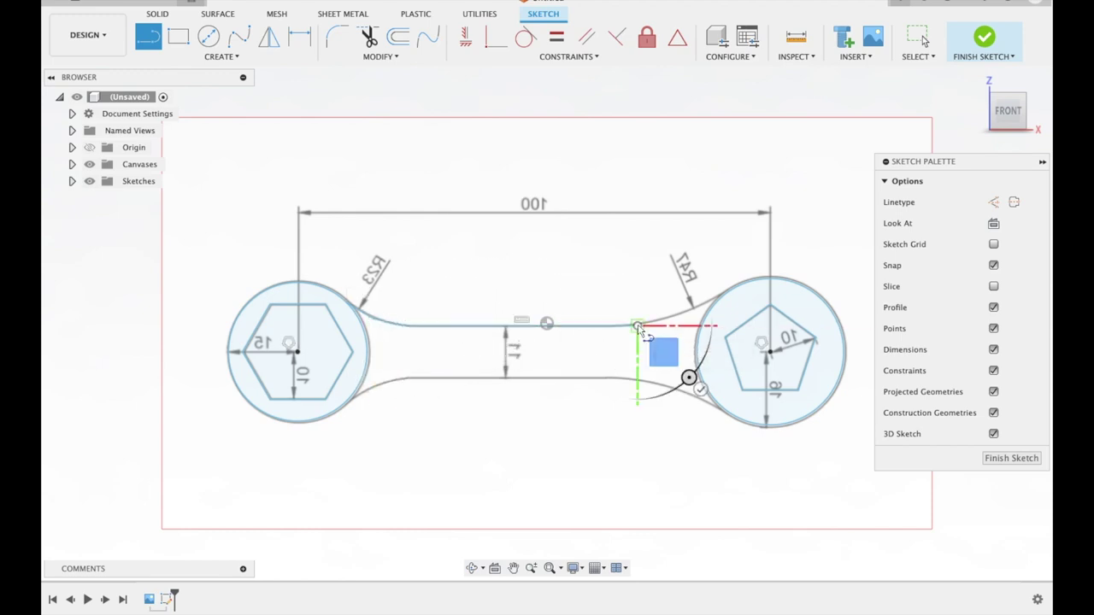
{"action": "left_click_drag", "start_coordinate": [655, 324], "coordinate": [703, 299]}
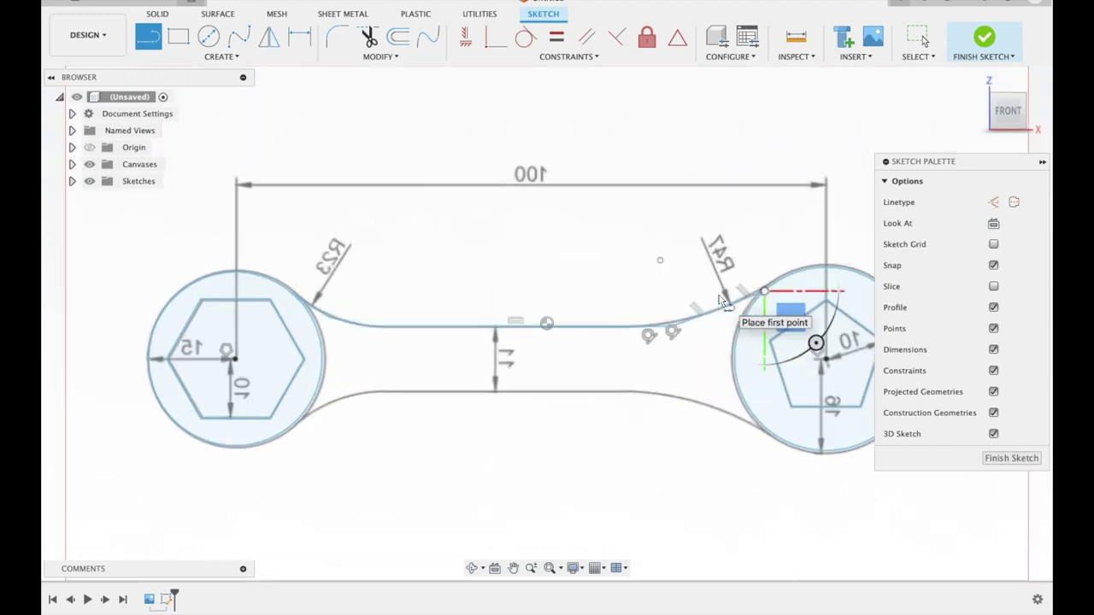
{"action": "scroll", "coordinate": [655, 341], "scroll_direction": "up", "scroll_amount": 3}
{"action": "key", "text": "Escape"}
{"action": "left_click", "coordinate": [337, 37]}
{"action": "left_click", "coordinate": [617, 322]}
{"action": "key", "text": "Escape"}
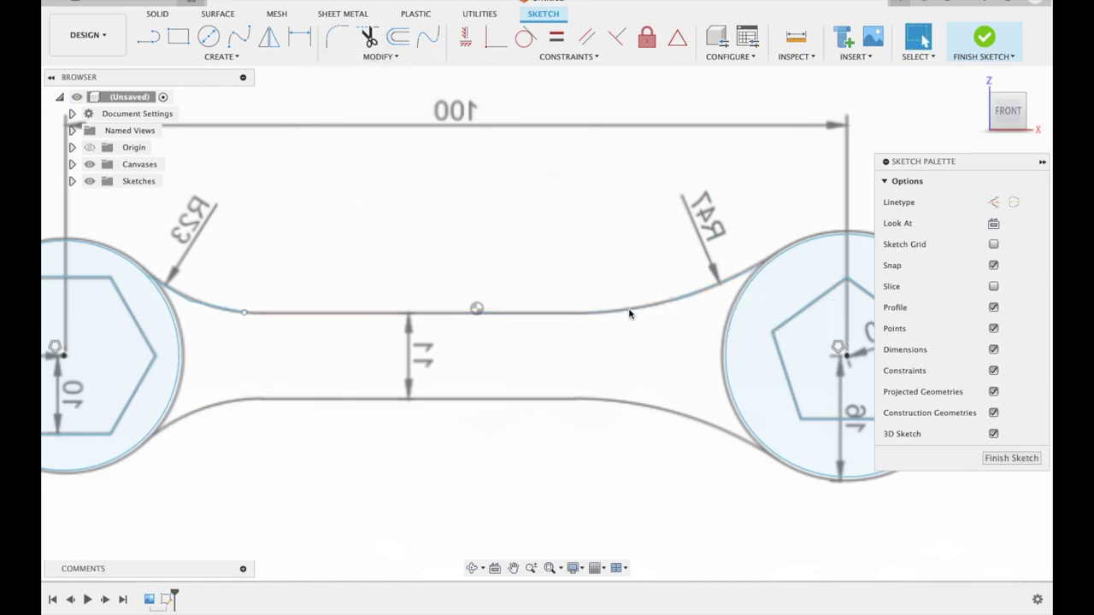
Draw the upper neck edge as a line arcing into the right circle.
{"action": "left_click", "coordinate": [245, 313]}
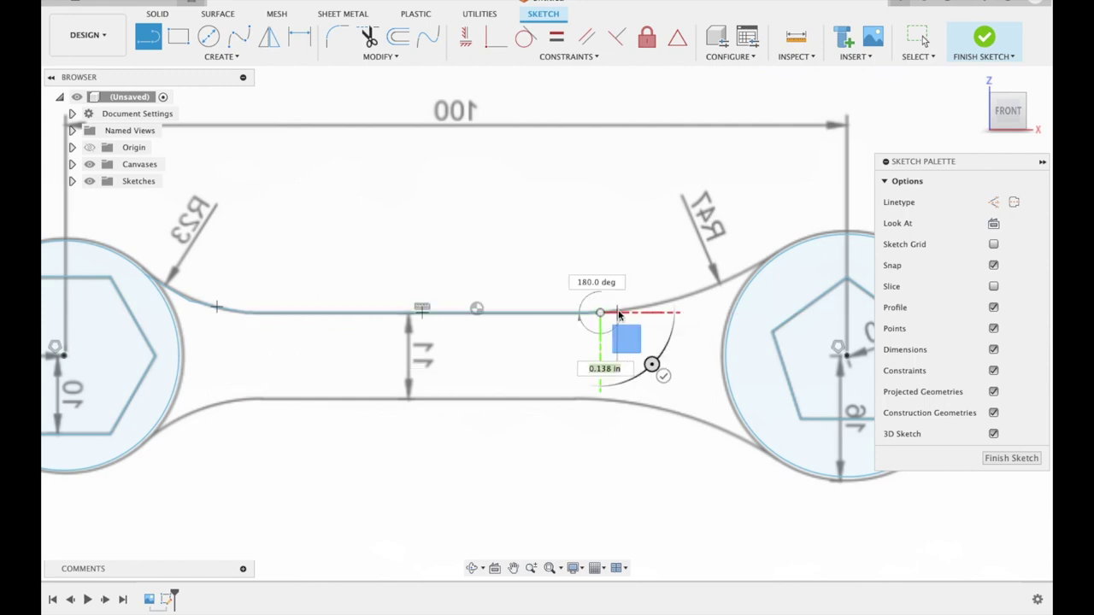
{"action": "left_click", "coordinate": [651, 309]}
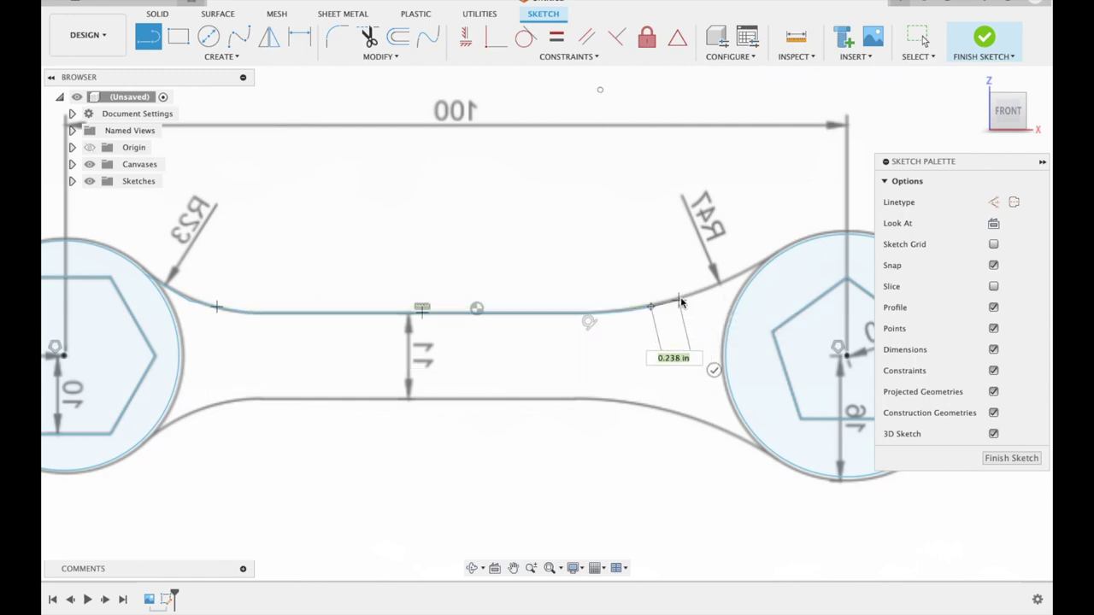
{"action": "left_click_drag", "start_coordinate": [767, 267], "coordinate": [769, 266]}
{"action": "key", "text": "Escape"}
{"action": "scroll", "coordinate": [706, 209], "scroll_direction": "down", "scroll_amount": 3}
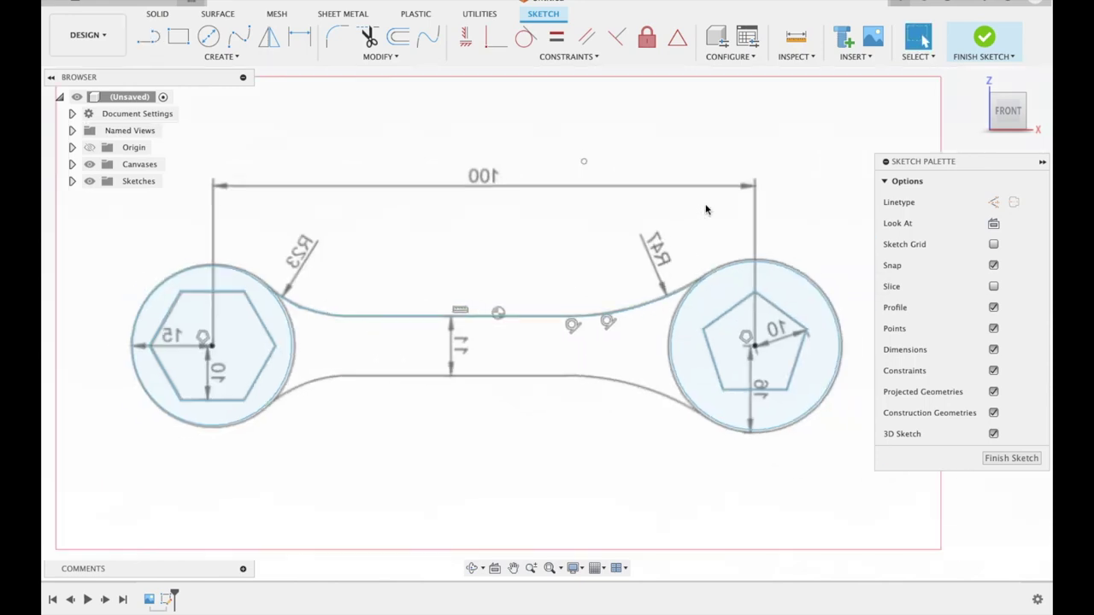
Draw the lower neck edge joining both head circles and finish the sketch.
{"action": "key", "text": "l"}
{"action": "left_click", "coordinate": [257, 411]}
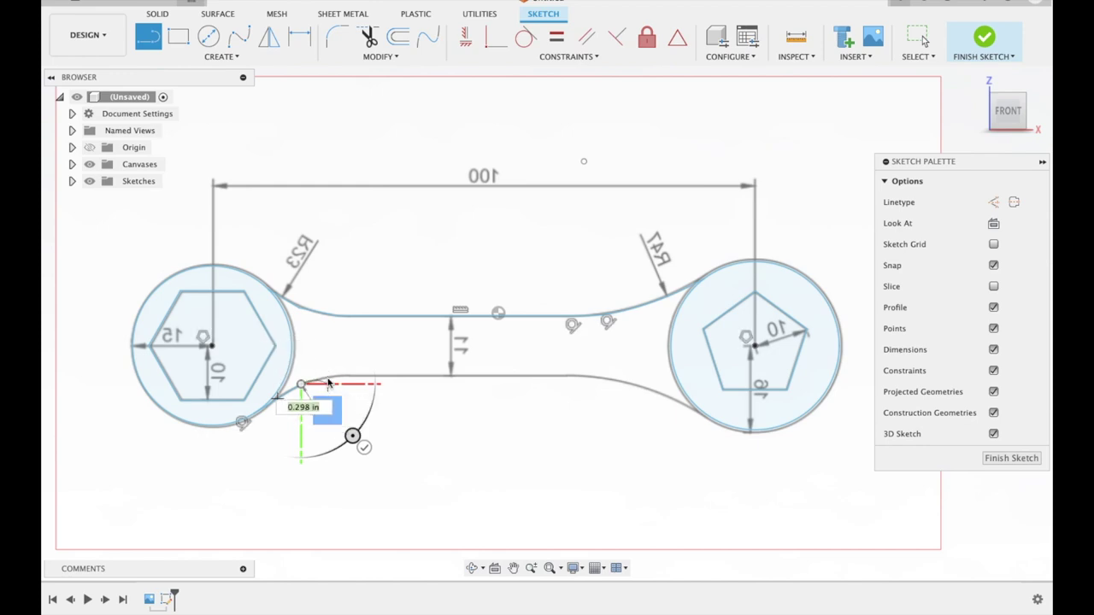
{"action": "left_click", "coordinate": [594, 377]}
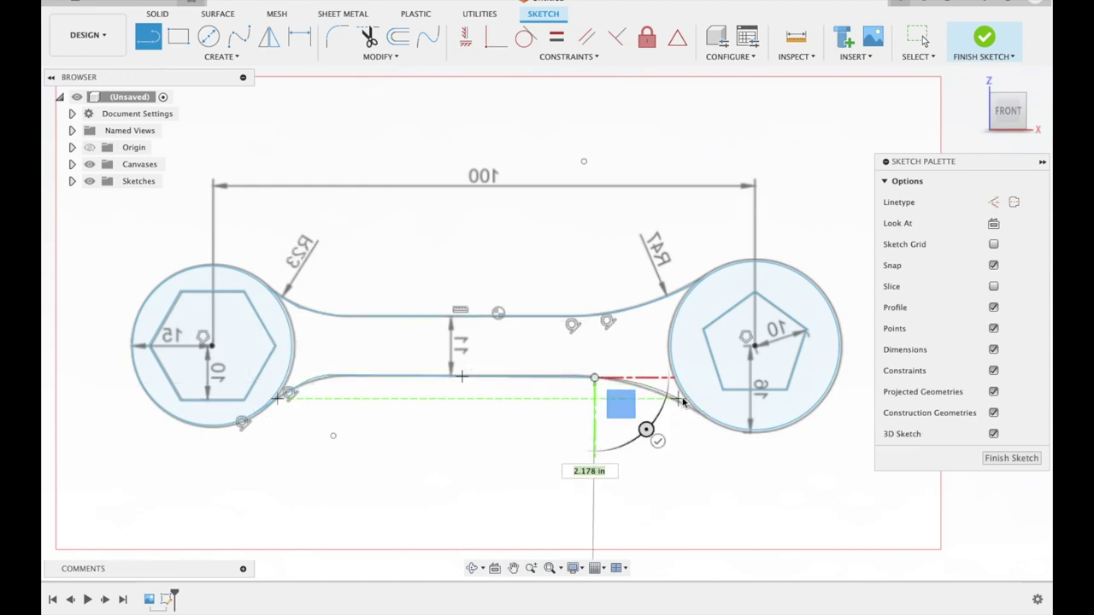
{"action": "left_click", "coordinate": [711, 422]}
{"action": "key", "text": "Escape"}
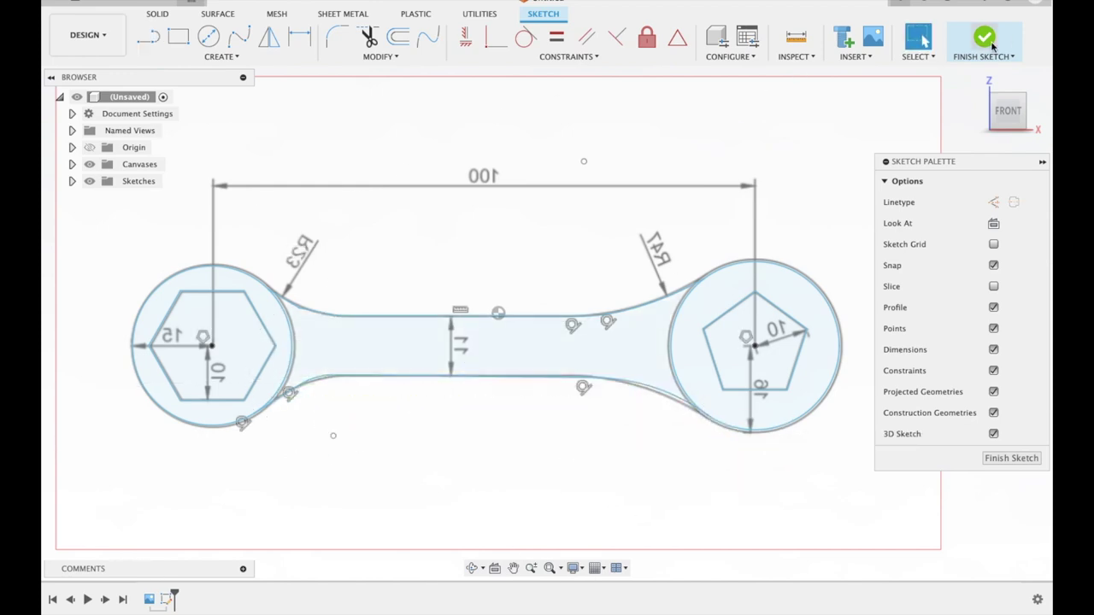
{"action": "left_click", "coordinate": [984, 38]}
{"action": "key", "text": "e"}
{"action": "left_click", "coordinate": [274, 384]}
Extrude the wrench outline profiles symmetrically 0.1 in as a new body.
{"action": "left_click", "coordinate": [385, 342]}
{"action": "left_click", "coordinate": [727, 402]}
{"action": "left_click", "coordinate": [983, 245]}
{"action": "left_click", "coordinate": [979, 288]}
{"action": "left_click_drag", "start_coordinate": [797, 359], "coordinate": [795, 364]}
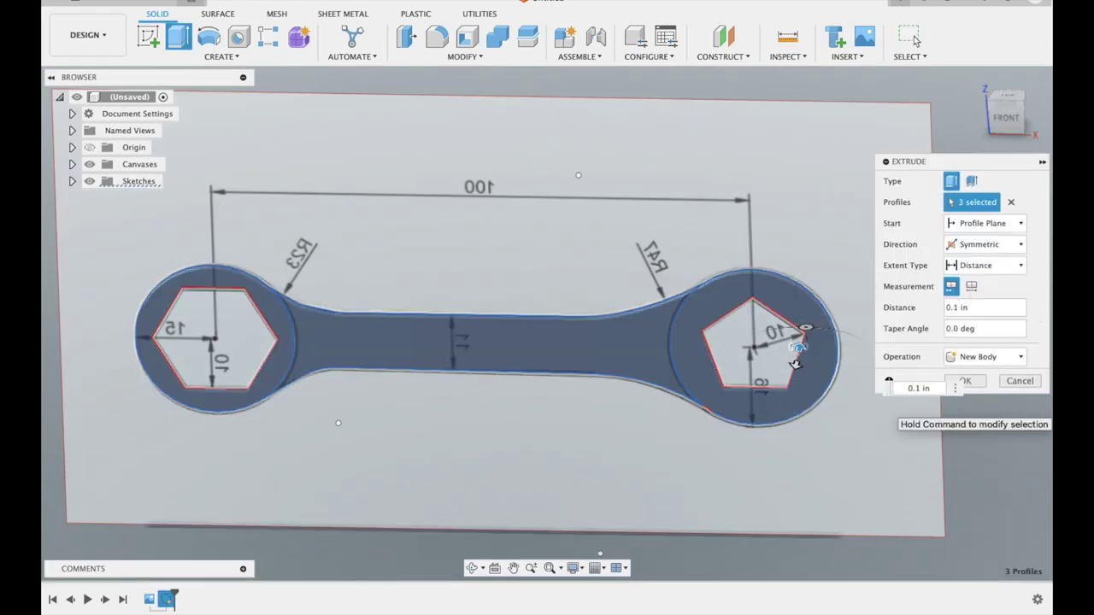
{"action": "left_click", "coordinate": [963, 382]}
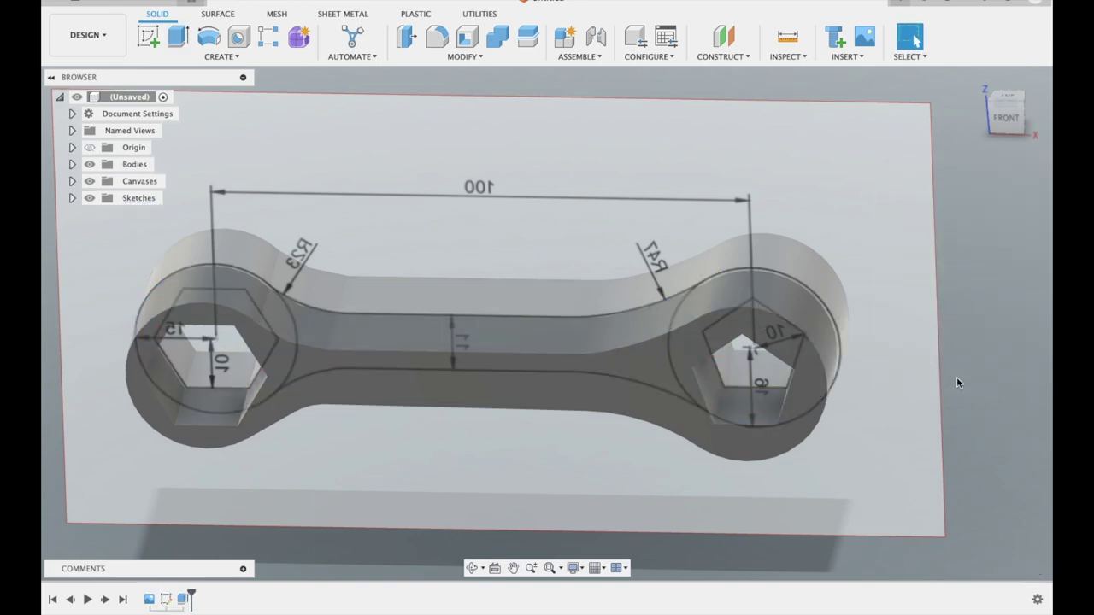
Cut the hexagon and pentagon openings through the wrench body.
{"action": "key", "text": "e"}
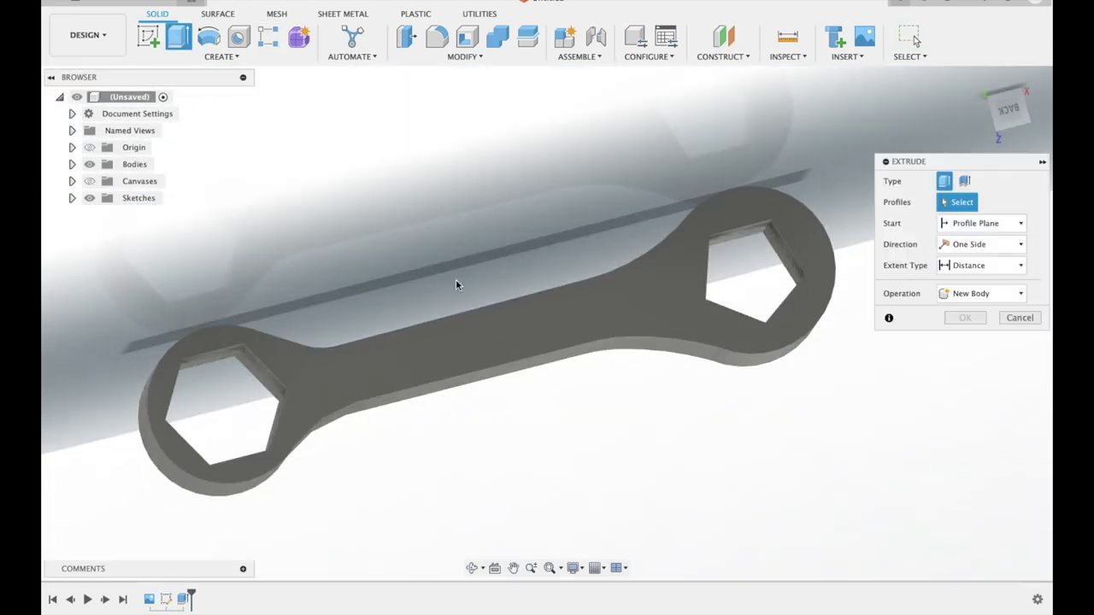
{"action": "left_click", "coordinate": [455, 280]}
{"action": "left_click_drag", "start_coordinate": [427, 249], "coordinate": [479, 384]}
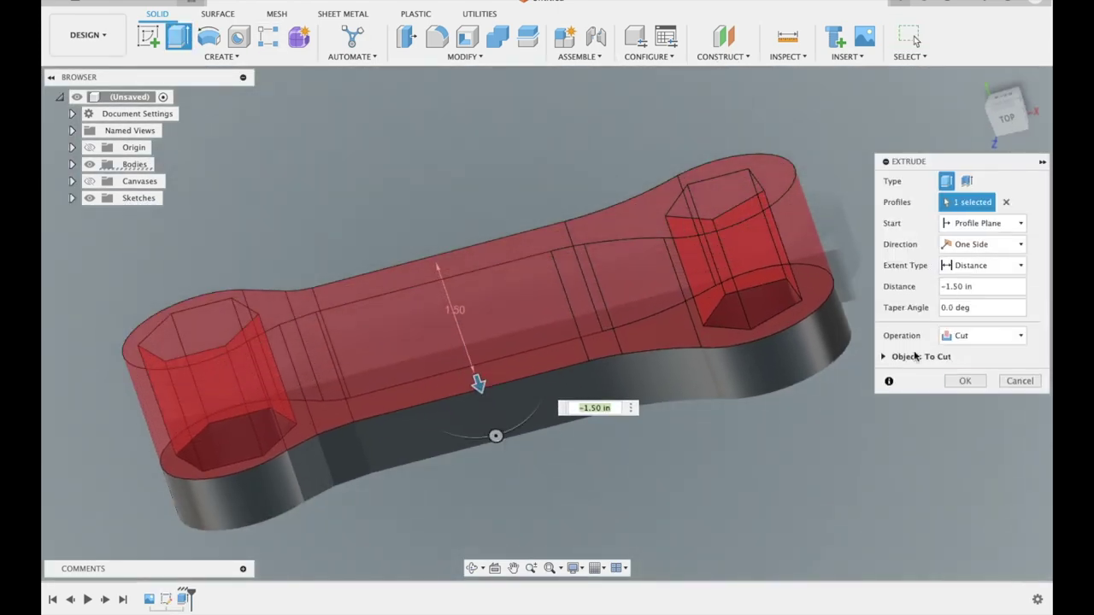
{"action": "key", "text": "Return"}
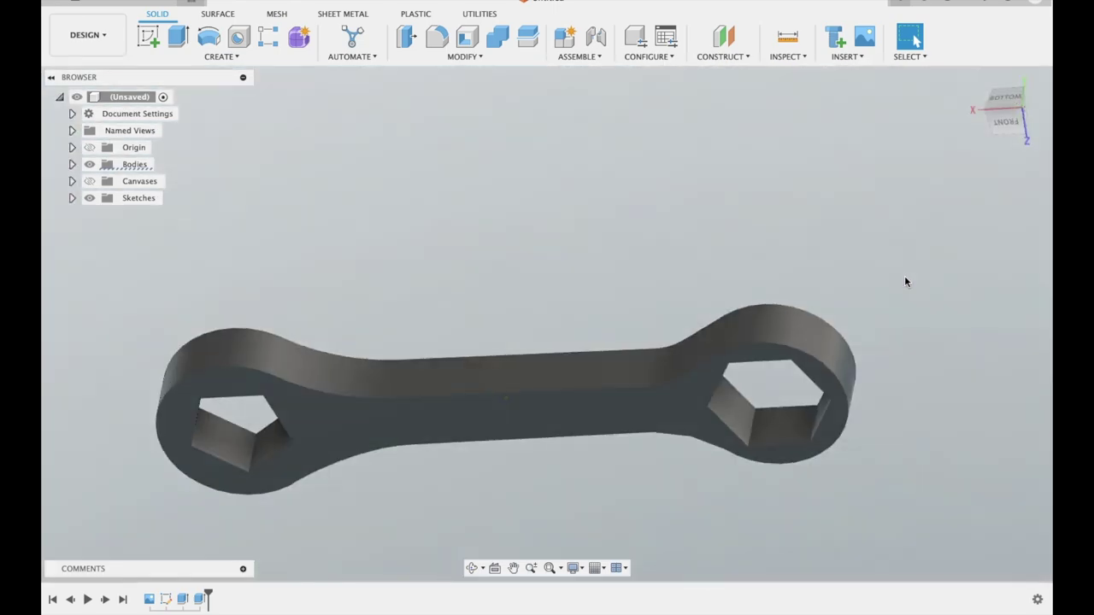
Select a neck-to-head edge and neck face for a fillet, then cancel it unapplied.
{"action": "key", "text": "f"}
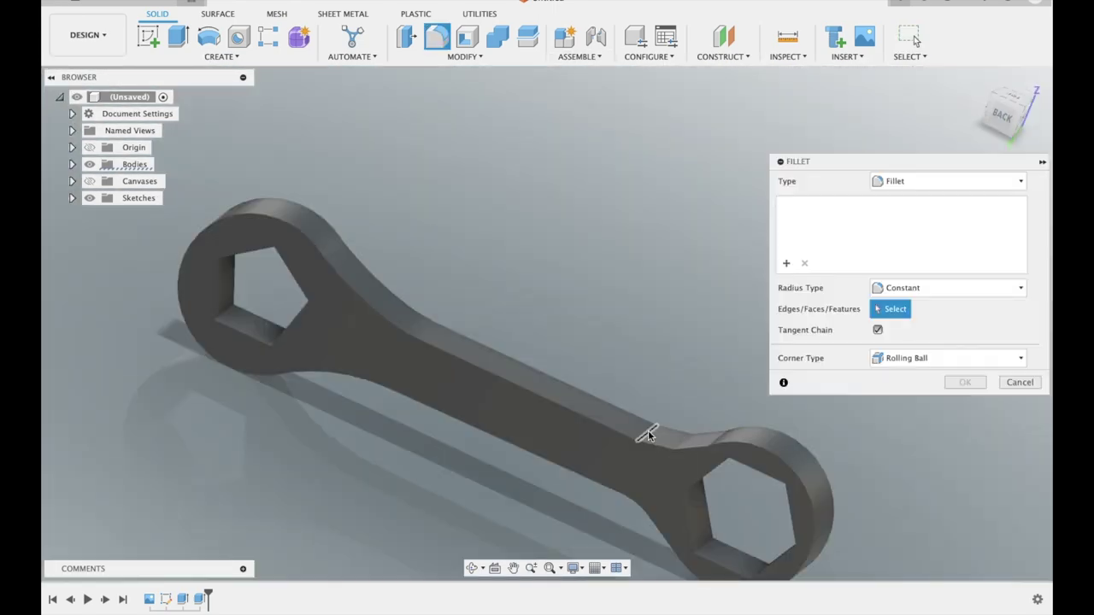
{"action": "left_click", "coordinate": [679, 444]}
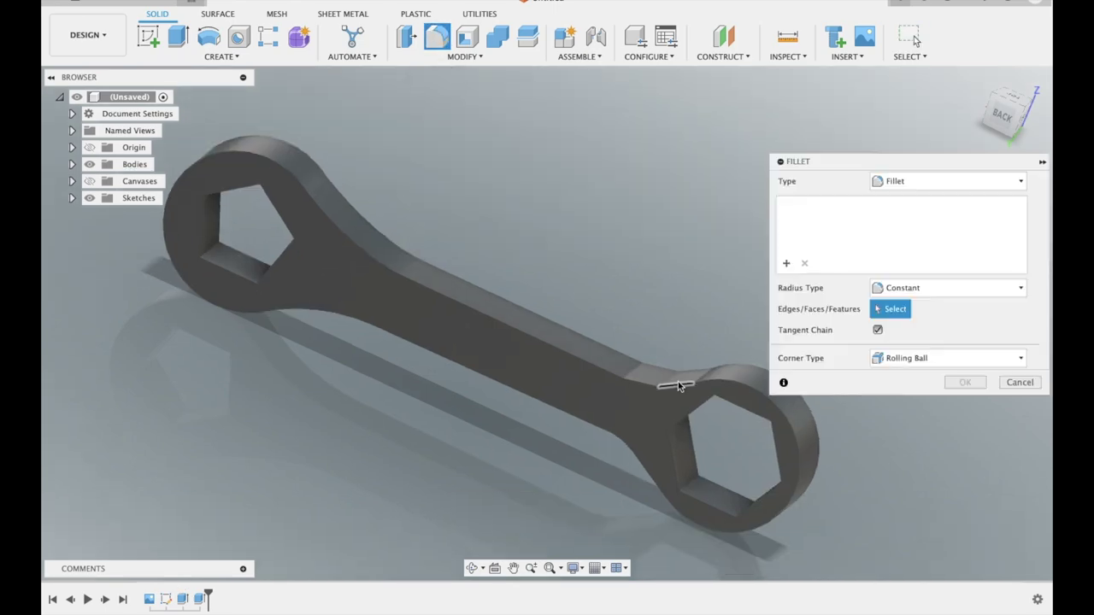
{"action": "left_click", "coordinate": [651, 373]}
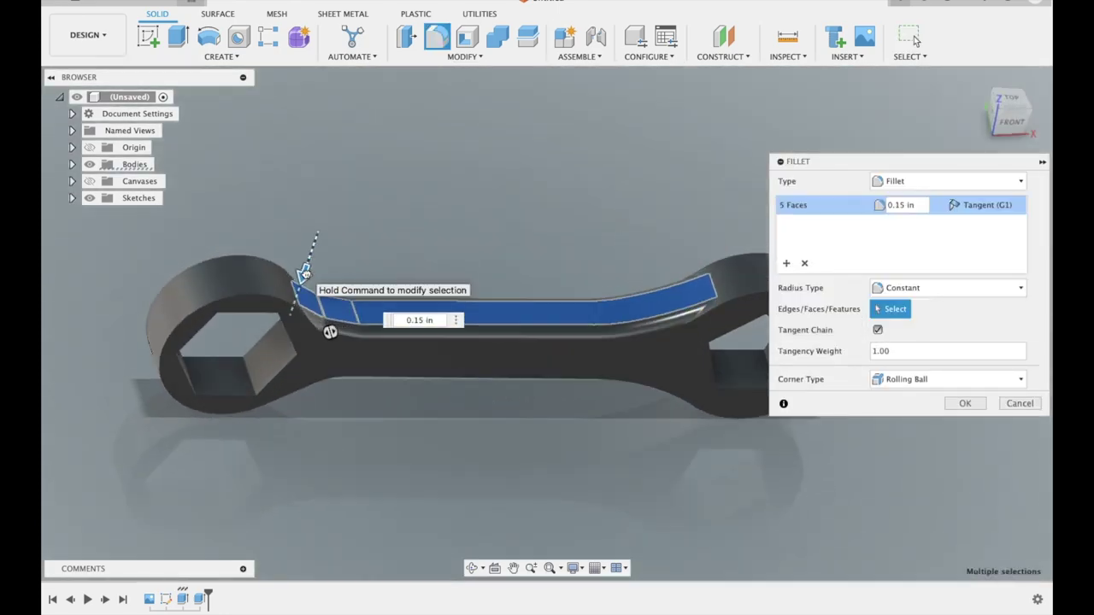
{"action": "left_click", "coordinate": [1019, 404]}
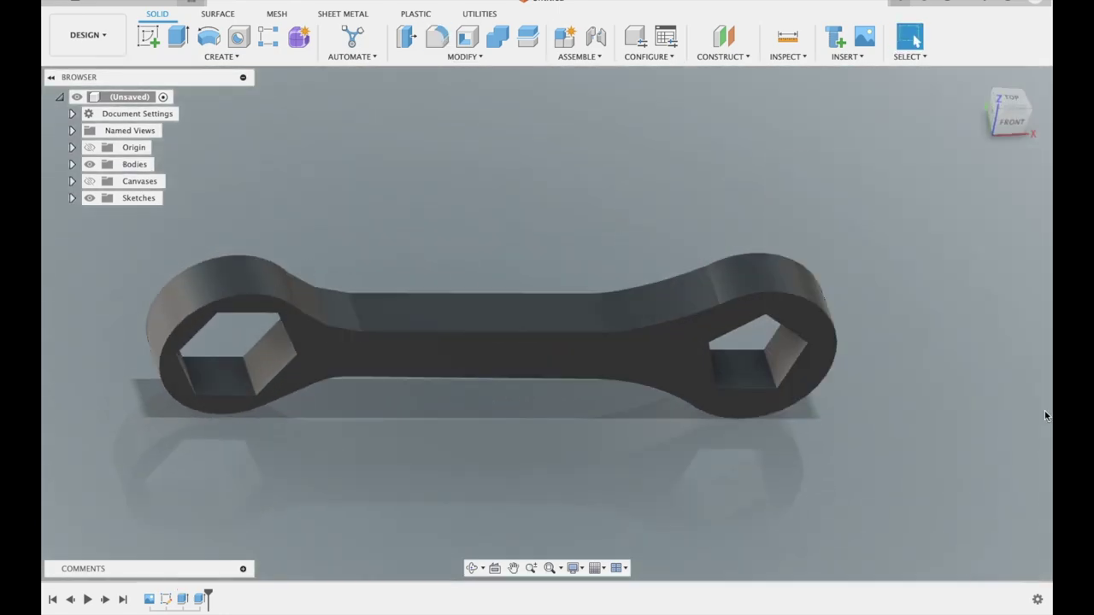
{"action": "left_click", "coordinate": [1011, 120]}
Sketch a circle around the hexagon opening on the front face and finish the sketch.
{"action": "key", "text": "r"}
{"action": "left_click", "coordinate": [547, 307]}
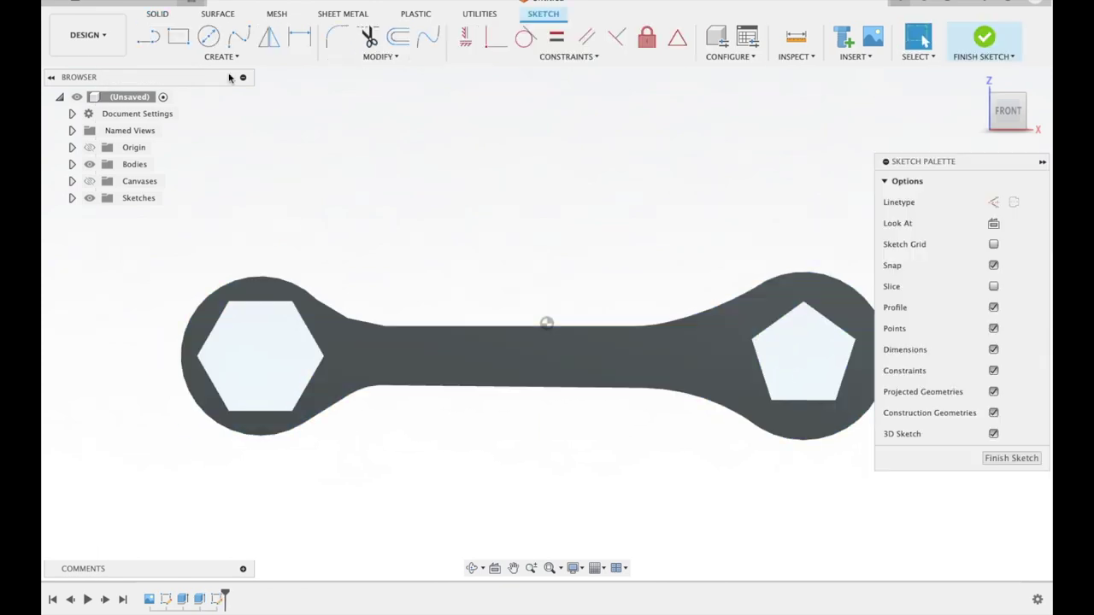
{"action": "key", "text": "c"}
{"action": "left_click", "coordinate": [260, 355]}
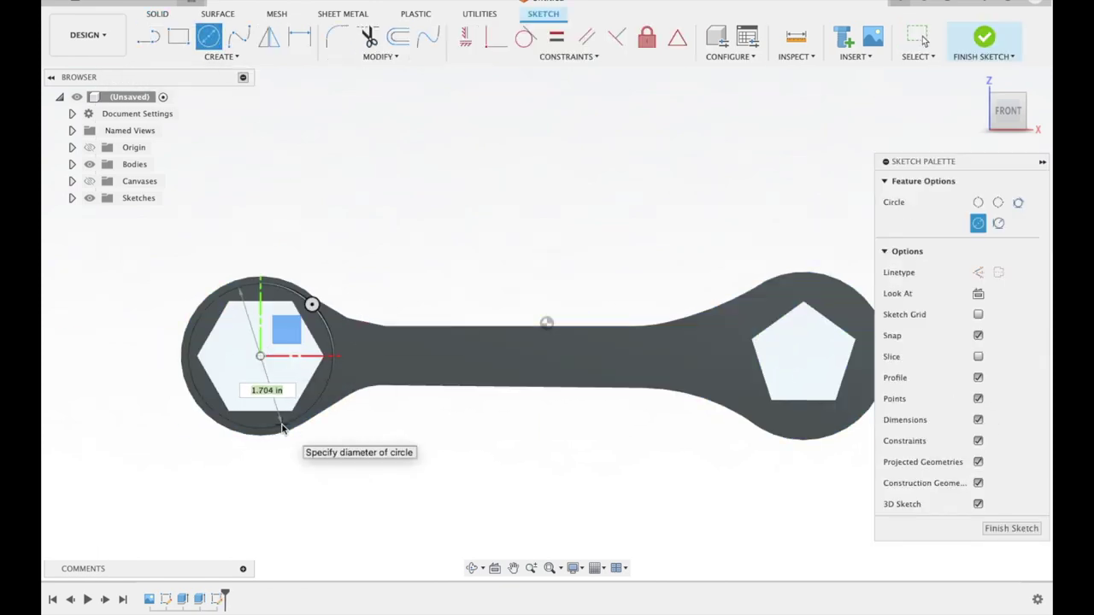
{"action": "left_click", "coordinate": [283, 432]}
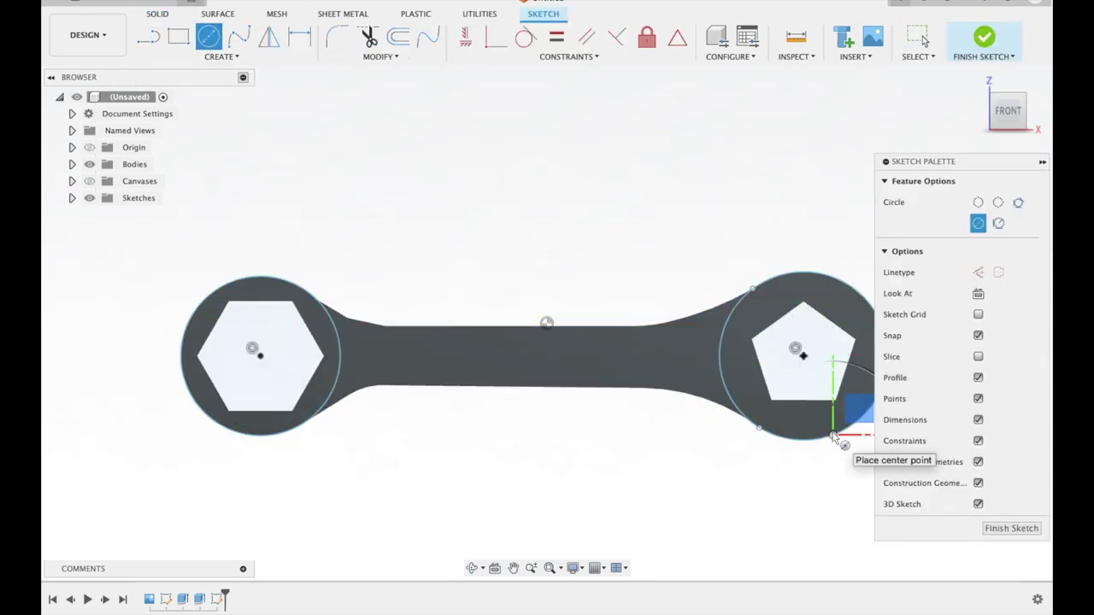
{"action": "scroll", "coordinate": [590, 216], "scroll_direction": "down", "scroll_amount": 5, "text": "shift"}
{"action": "scroll", "coordinate": [589, 217], "scroll_direction": "down", "scroll_amount": 3, "text": "shift"}
{"action": "scroll", "coordinate": [589, 216], "scroll_direction": "down", "scroll_amount": 3, "text": "shift"}
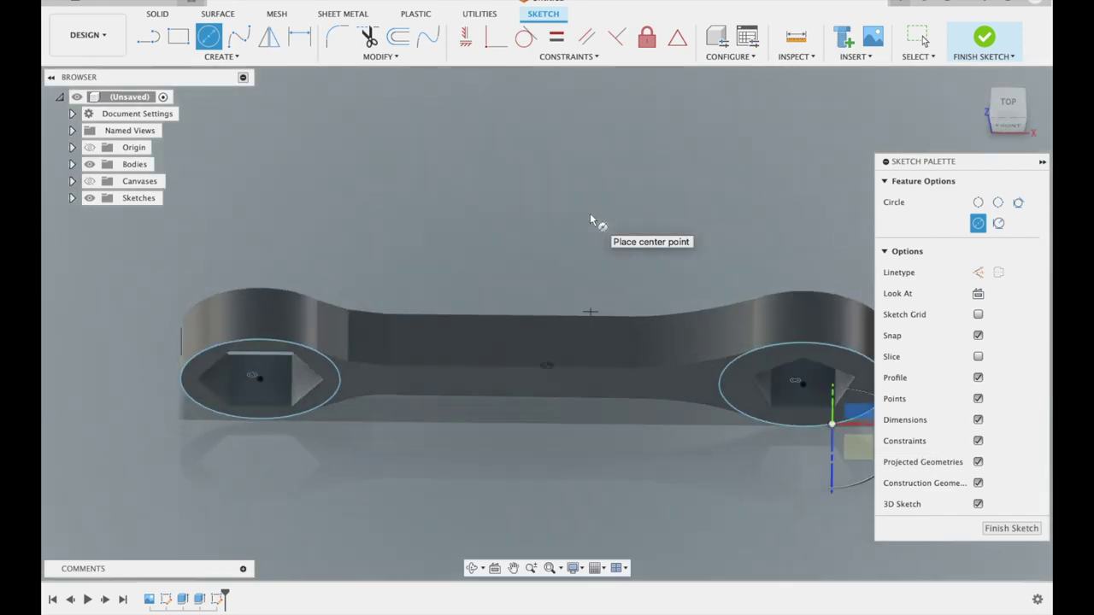
{"action": "left_click", "coordinate": [983, 45]}
Cut the handle region between the rings about -0.20 in deep.
{"action": "key", "text": "e"}
{"action": "left_click", "coordinate": [524, 393]}
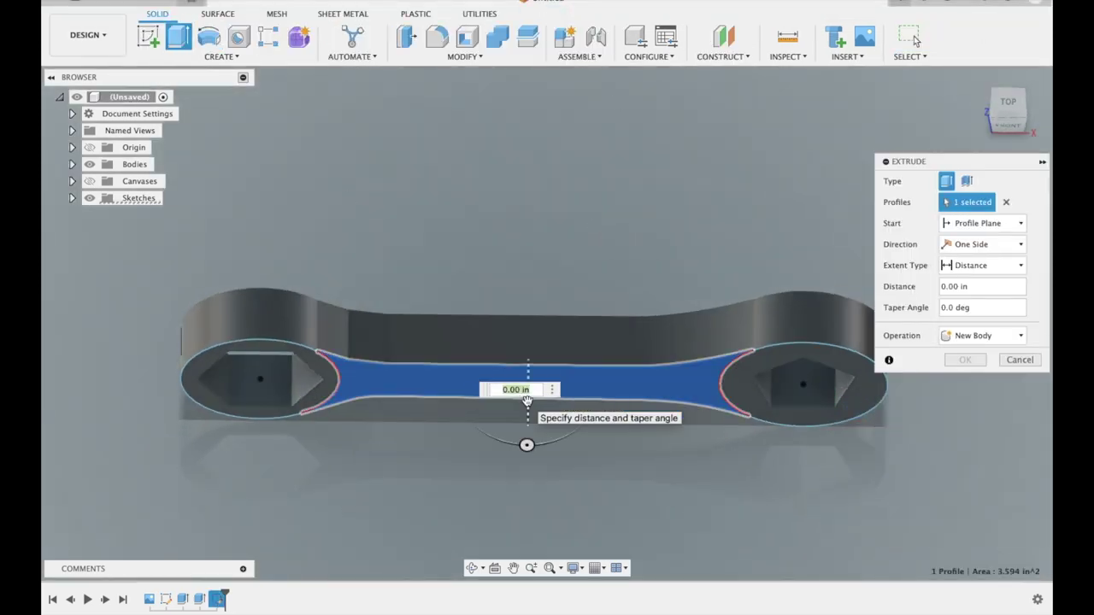
{"action": "middle_click_drag", "start_coordinate": [519, 363], "coordinate": [452, 418], "text": "shift"}
{"action": "mouse_move", "coordinate": [521, 364]}
{"action": "left_mouse_down"}
{"action": "mouse_move", "coordinate": [508, 376]}
{"action": "mouse_move", "coordinate": [518, 371]}
{"action": "left_mouse_up"}
{"action": "left_click", "coordinate": [968, 381]}
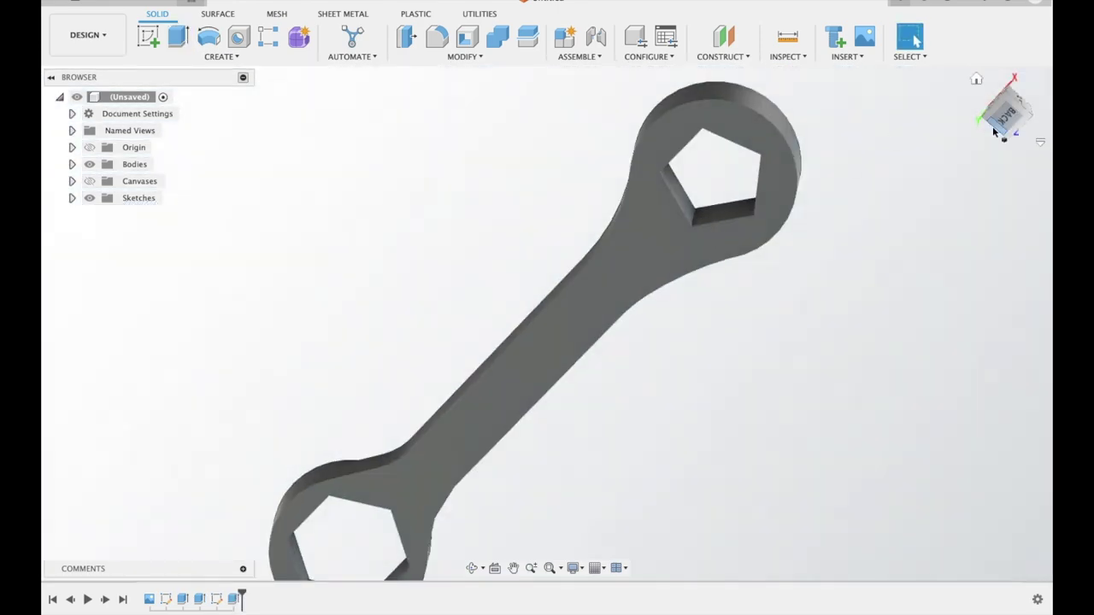
{"action": "left_click", "coordinate": [994, 131]}
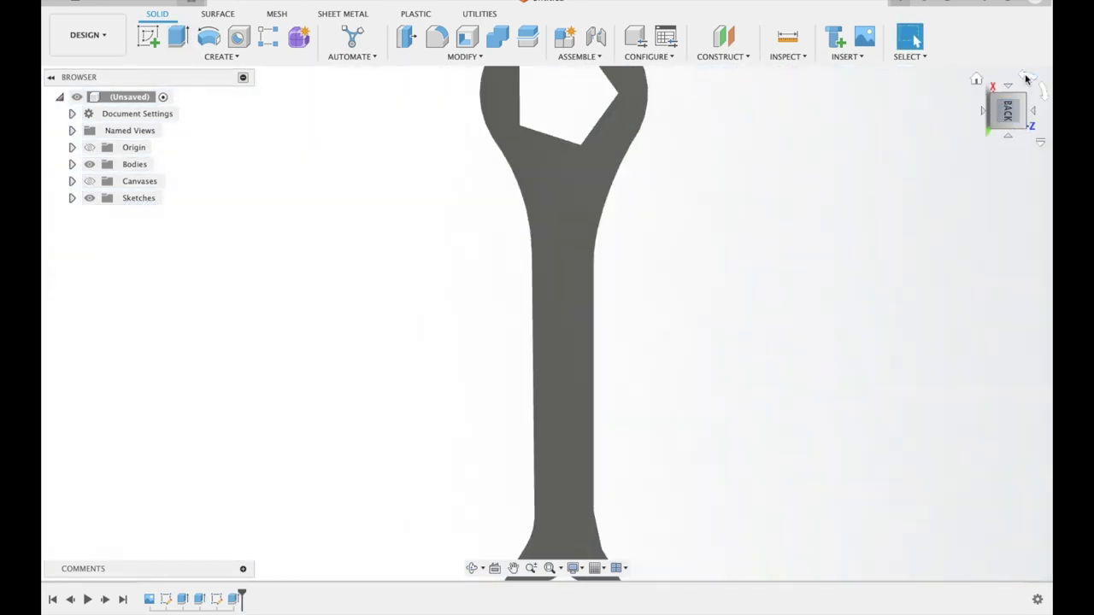
Start a new sketch on the wrench's back face, undoing a wrong-plane attempt.
{"action": "left_click", "coordinate": [148, 36]}
{"action": "left_click", "coordinate": [522, 346]}
{"action": "key", "text": "c"}
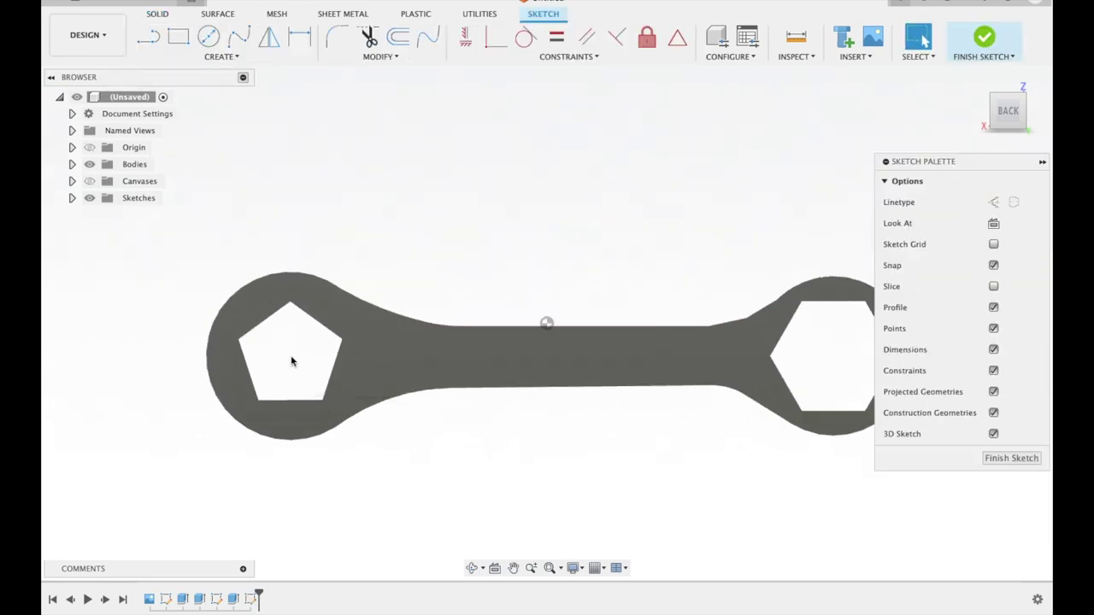
{"action": "key", "text": "ctrl+z"}
{"action": "left_click", "coordinate": [145, 53]}
{"action": "left_click", "coordinate": [385, 303]}
Circle the pentagon and hexagon openings, finish the sketch, and select the handle region to extrude.
{"action": "left_click", "coordinate": [213, 47]}
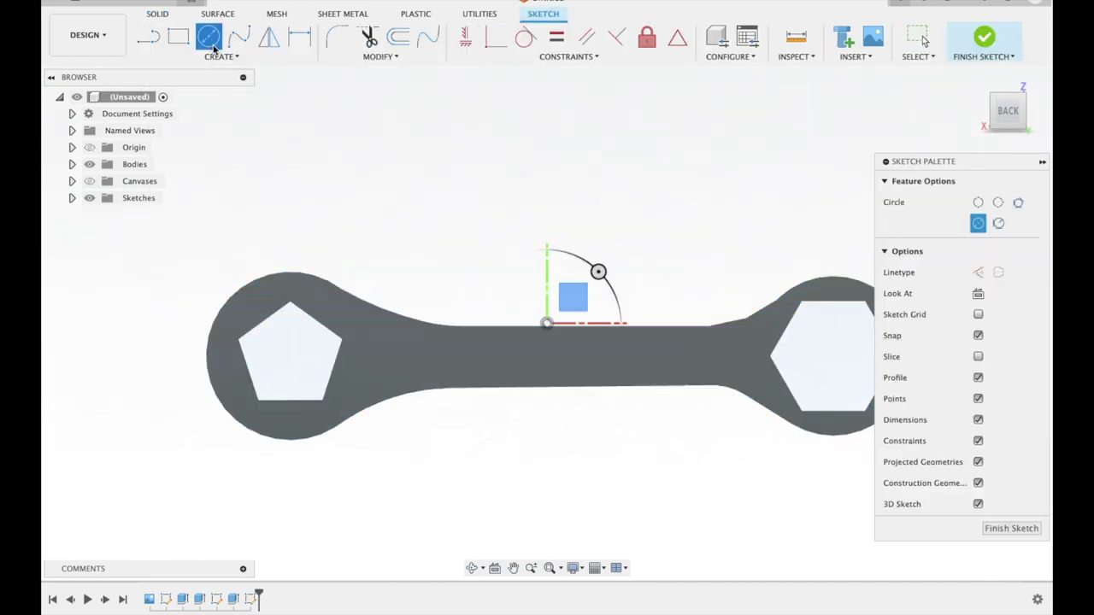
{"action": "left_click", "coordinate": [290, 360]}
{"action": "left_click", "coordinate": [324, 439]}
{"action": "middle_click_drag", "start_coordinate": [325, 439], "coordinate": [254, 425]}
{"action": "left_click", "coordinate": [763, 348]}
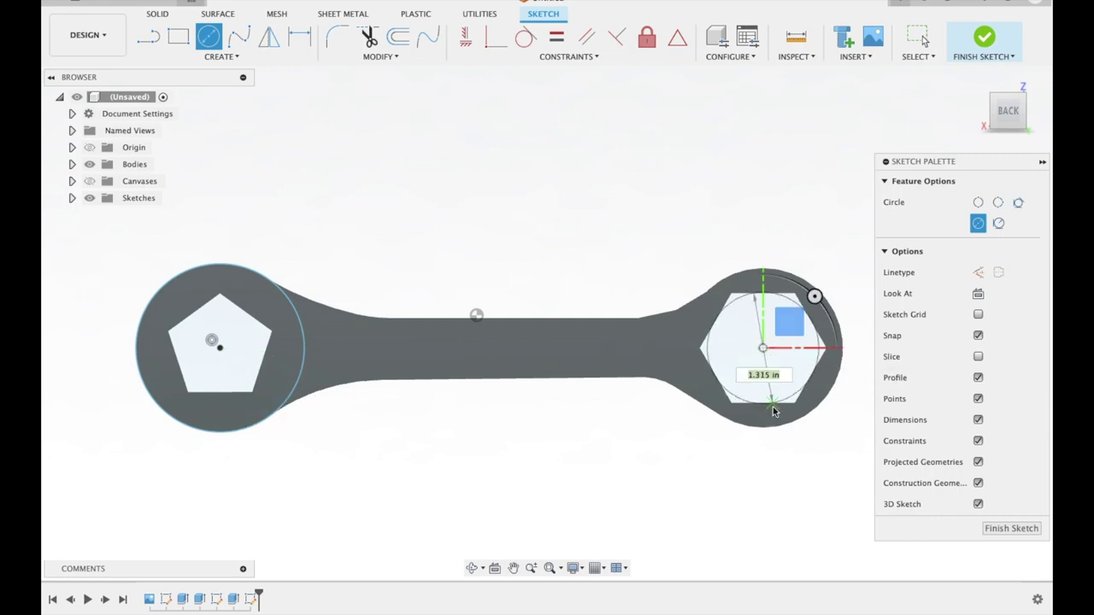
{"action": "left_click", "coordinate": [781, 435]}
{"action": "left_click", "coordinate": [983, 36]}
{"action": "key", "text": "e"}
{"action": "left_click", "coordinate": [598, 306]}
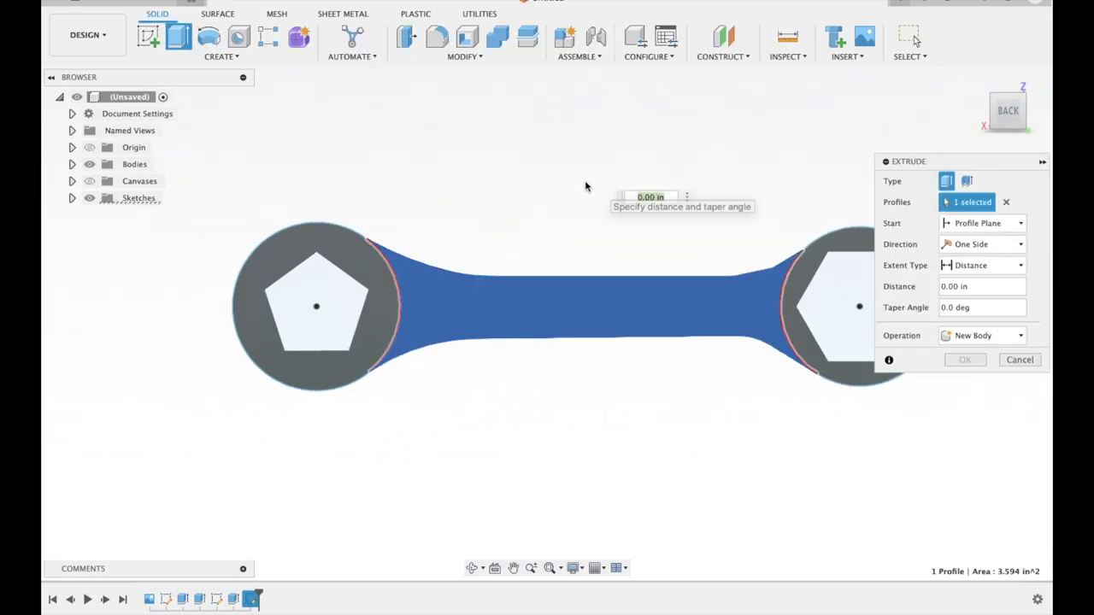
Cut the back of the handle region 0.20 in deep.
{"action": "left_click_drag", "start_coordinate": [598, 332], "coordinate": [596, 321]}
{"action": "left_click", "coordinate": [963, 380]}
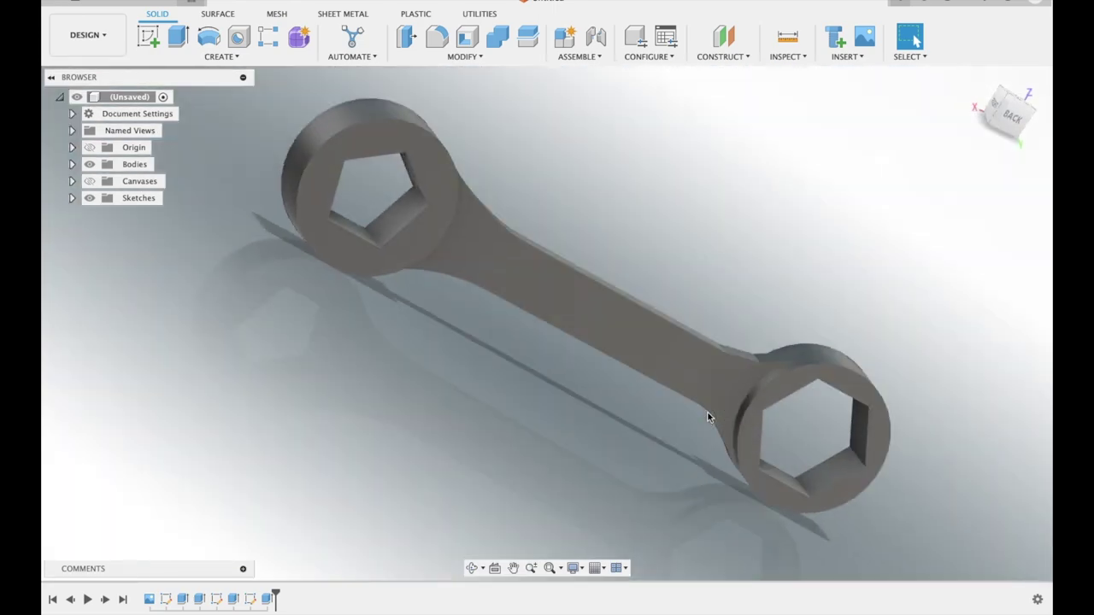
{"action": "scroll", "coordinate": [715, 301], "scroll_direction": "up", "scroll_amount": 3}
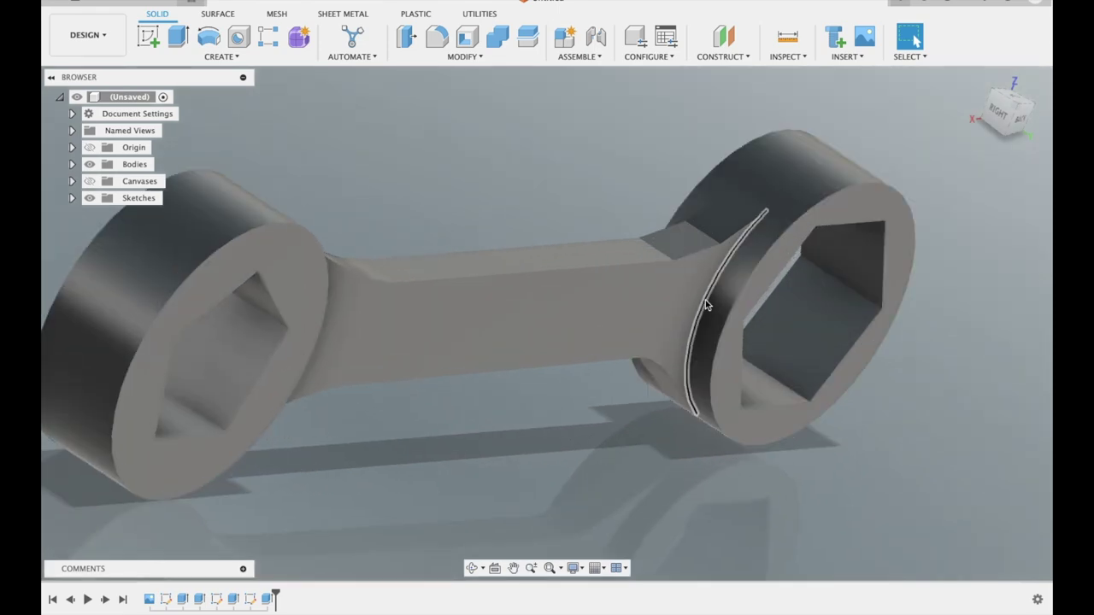
Fillet the handle-to-ring junction edge with a radius of about 1 in.
{"action": "key", "text": "f"}
{"action": "left_click", "coordinate": [689, 285]}
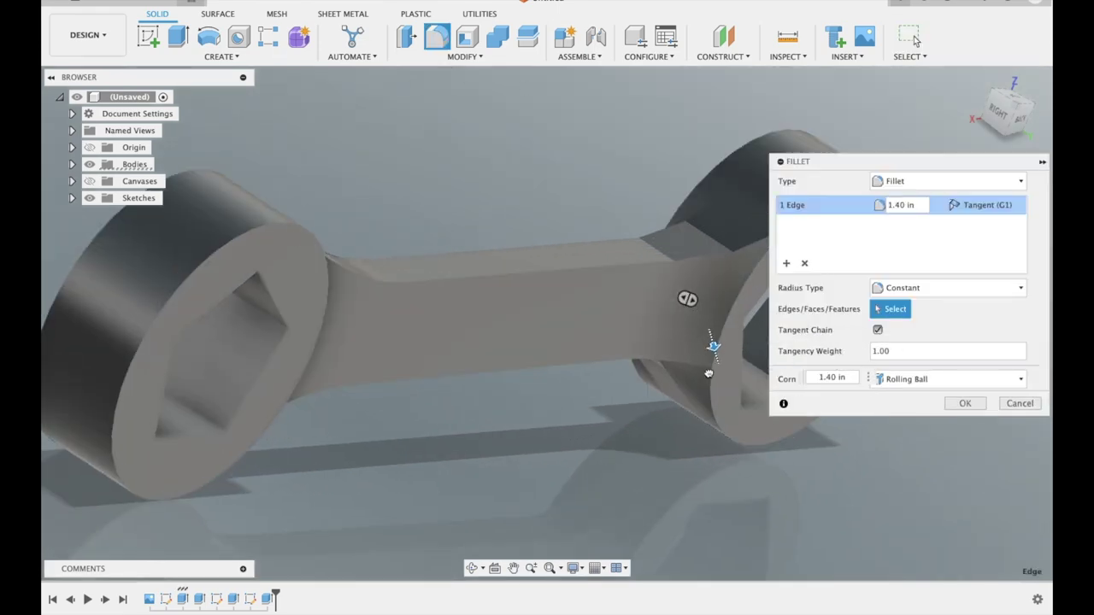
{"action": "middle_click_drag", "start_coordinate": [682, 368], "coordinate": [582, 226], "text": "shift"}
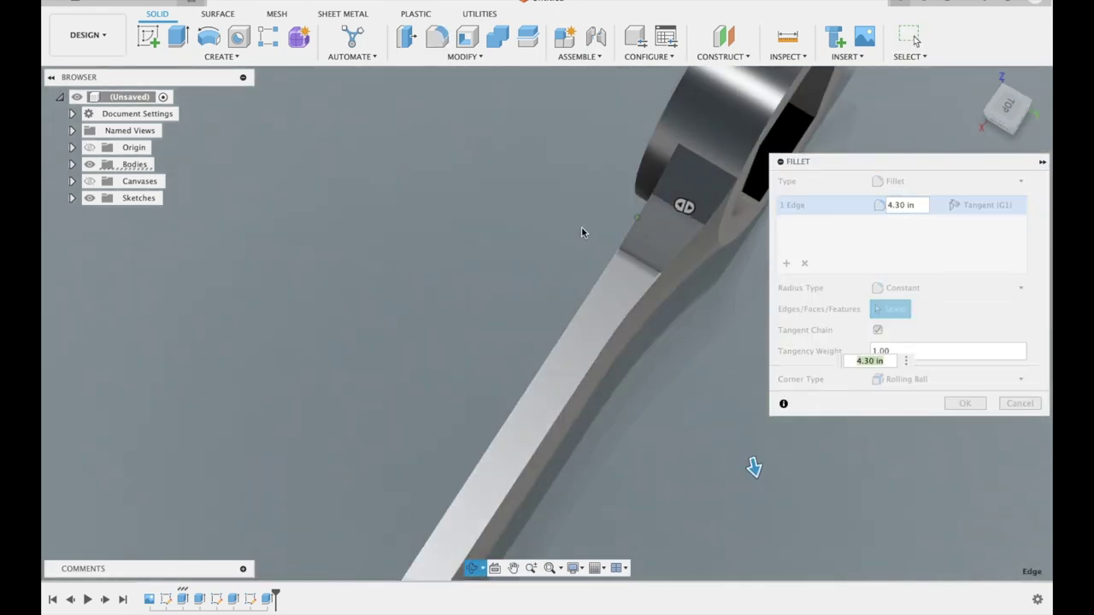
{"action": "key", "text": "Escape"}
{"action": "middle_click_drag", "start_coordinate": [907, 286], "coordinate": [764, 273], "text": "shift"}
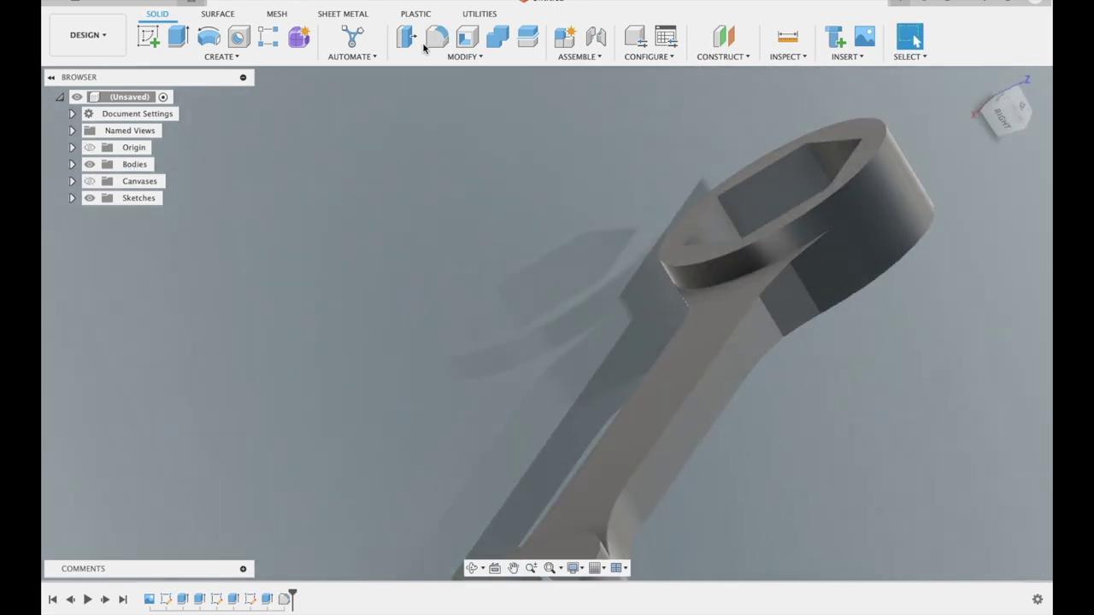
{"action": "key", "text": "f"}
{"action": "mouse_move", "coordinate": [690, 265]}
{"action": "middle_mouse_down", "text": "shift"}
{"action": "mouse_move", "coordinate": [457, 211]}
{"action": "mouse_move", "coordinate": [550, 285]}
{"action": "middle_mouse_up", "text": "shift"}
{"action": "left_click", "coordinate": [549, 284]}
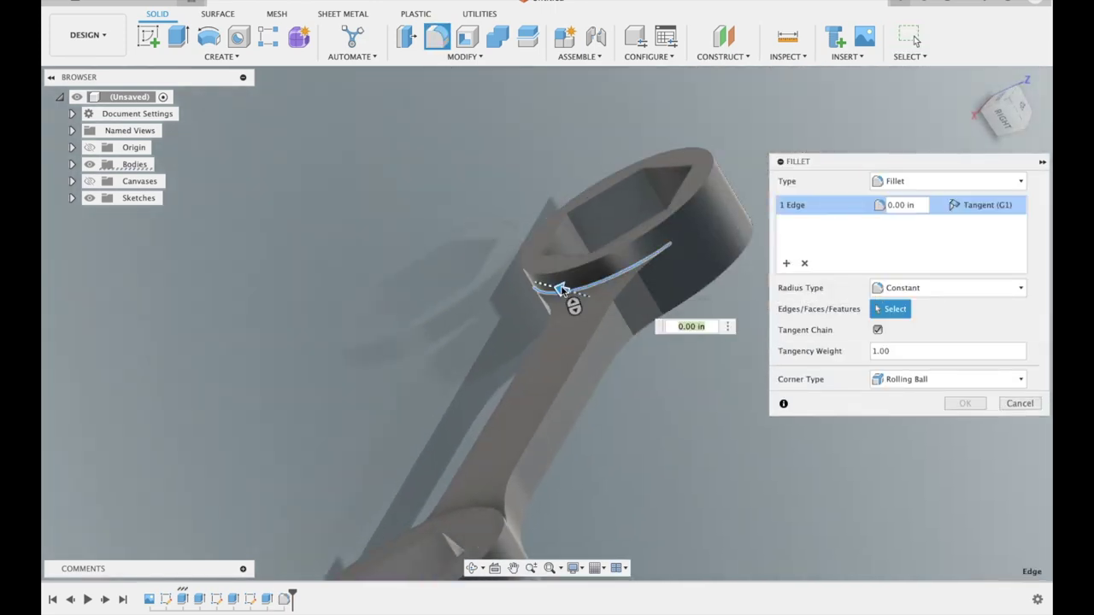
{"action": "left_click_drag", "start_coordinate": [549, 285], "coordinate": [522, 266]}
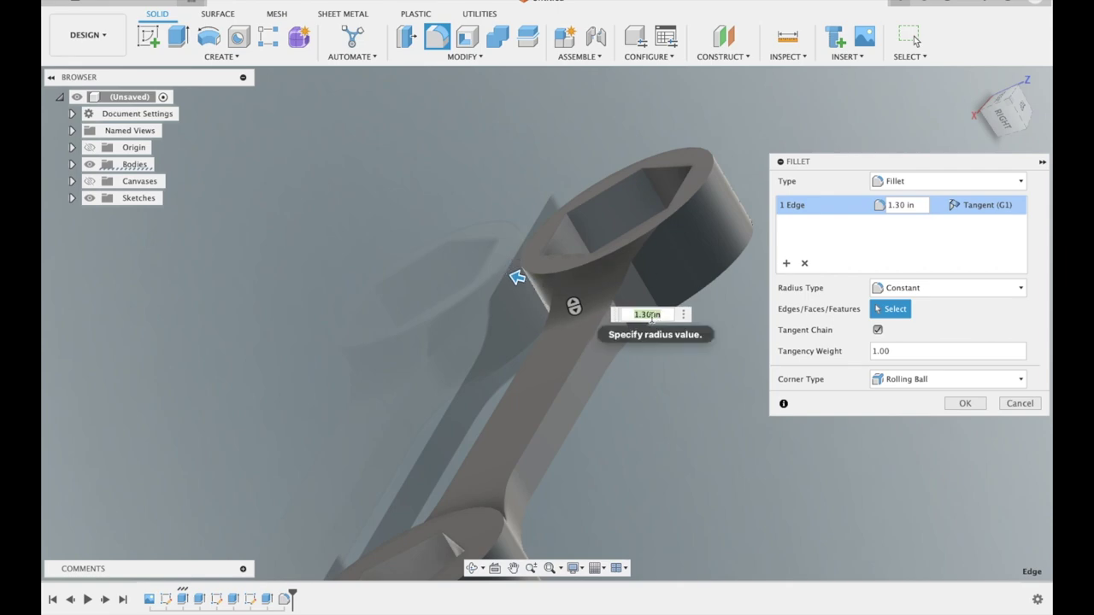
{"action": "type", "text": "1."}
{"action": "key", "text": "Return"}
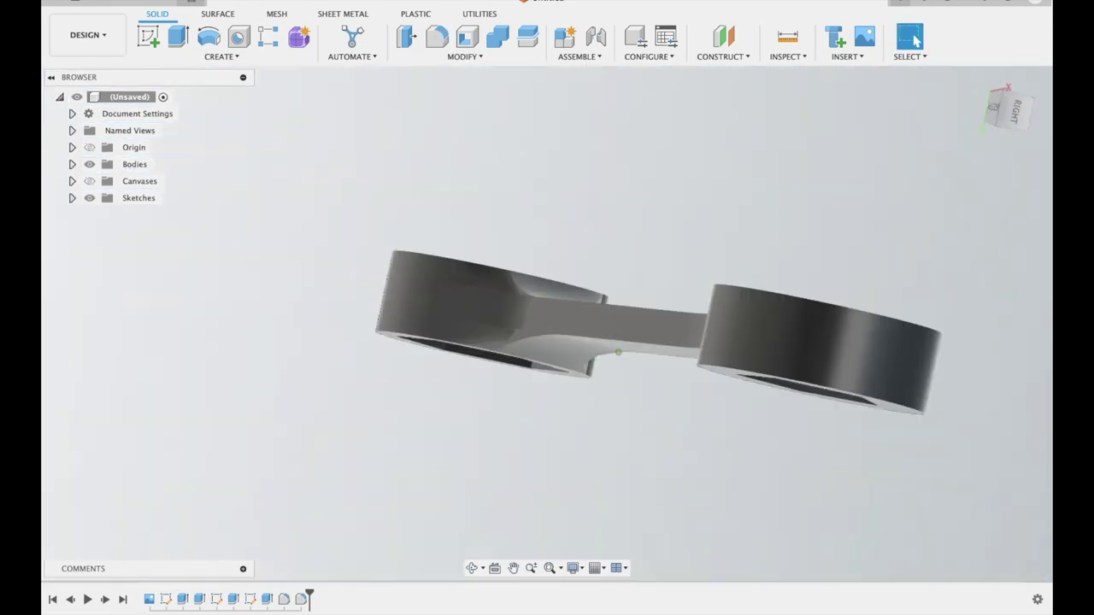
Reopen the fillet feature from the timeline and confirm its settings.
{"action": "middle_click_drag", "start_coordinate": [618, 351], "coordinate": [286, 600], "text": "shift"}
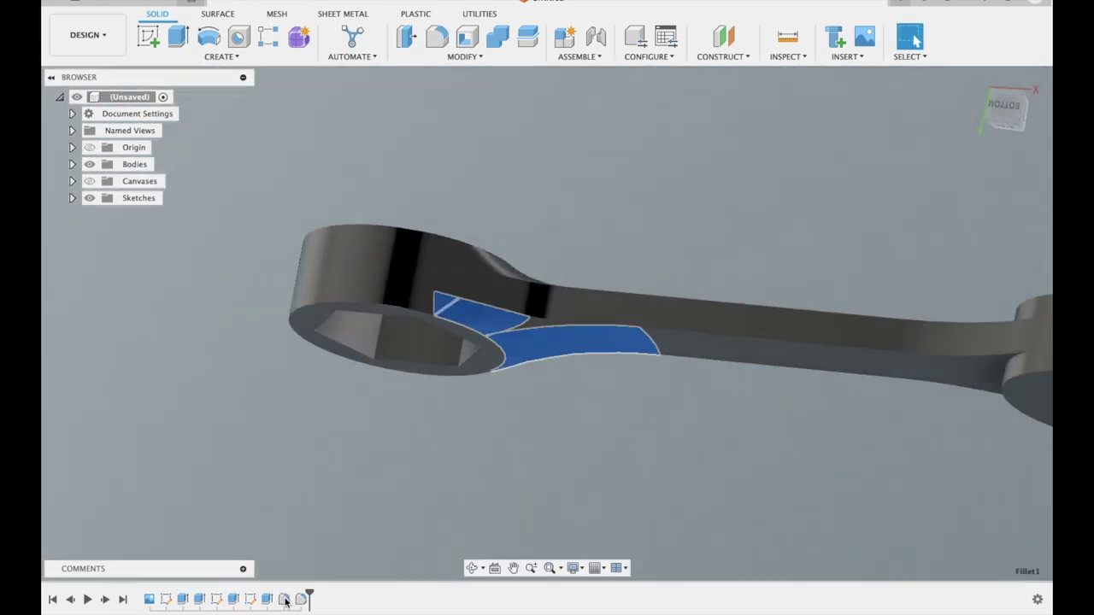
{"action": "right_click", "coordinate": [286, 601]}
{"action": "left_click", "coordinate": [354, 456]}
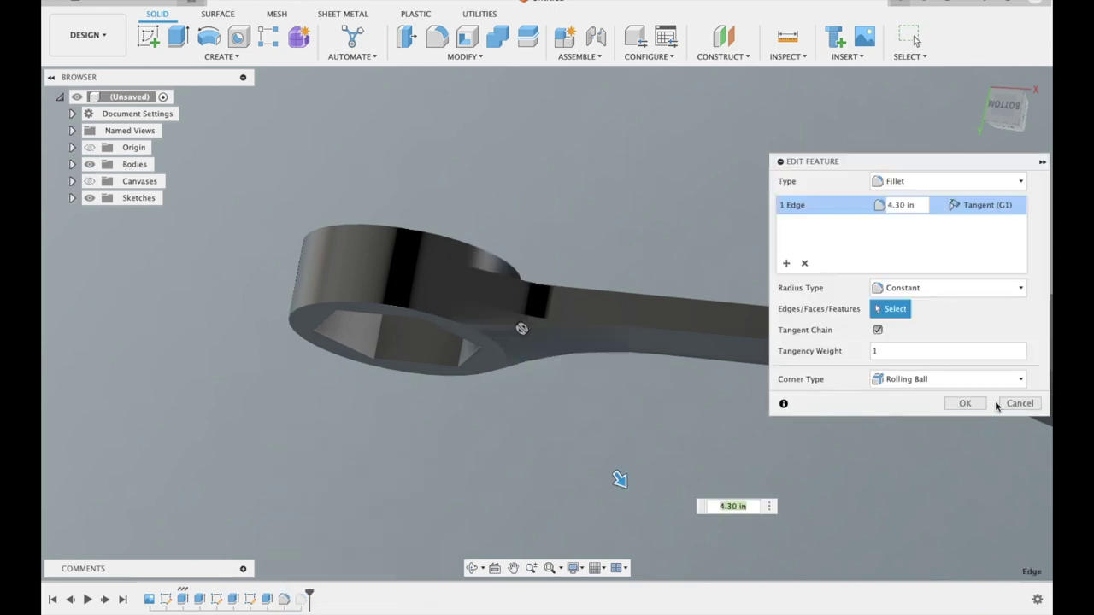
{"action": "left_click", "coordinate": [983, 403]}
{"action": "middle_click_drag", "start_coordinate": [872, 220], "coordinate": [432, 244], "text": "shift"}
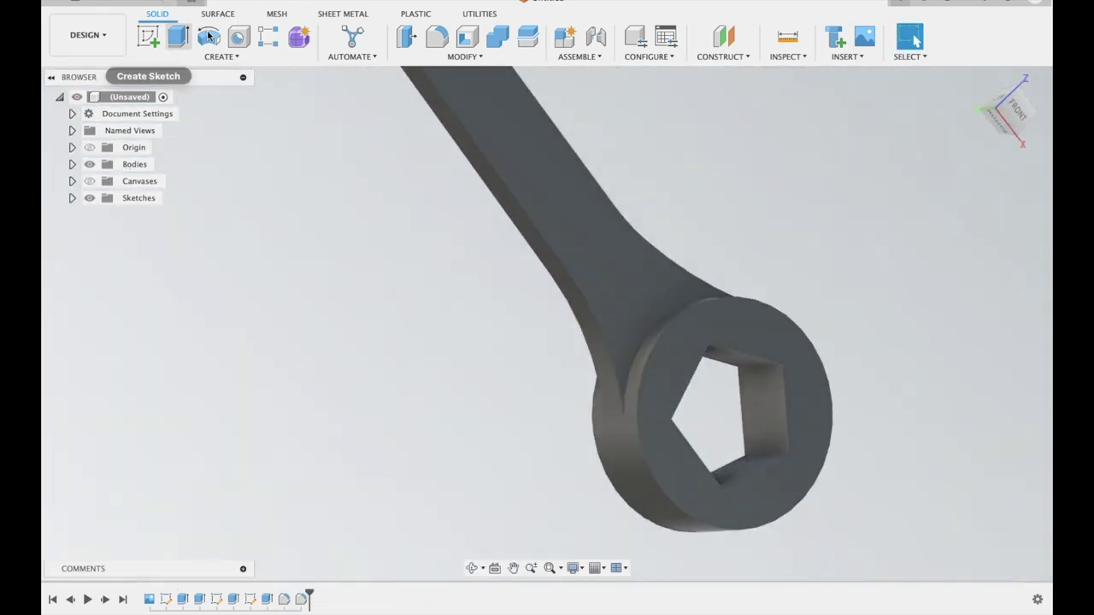
Discard a mistaken fillet, then fillet another handle-ring junction at 1.05 in.
{"action": "key", "text": "f"}
{"action": "left_click", "coordinate": [676, 314]}
{"action": "left_click", "coordinate": [1016, 402]}
{"action": "key", "text": "f"}
{"action": "left_click", "coordinate": [622, 453]}
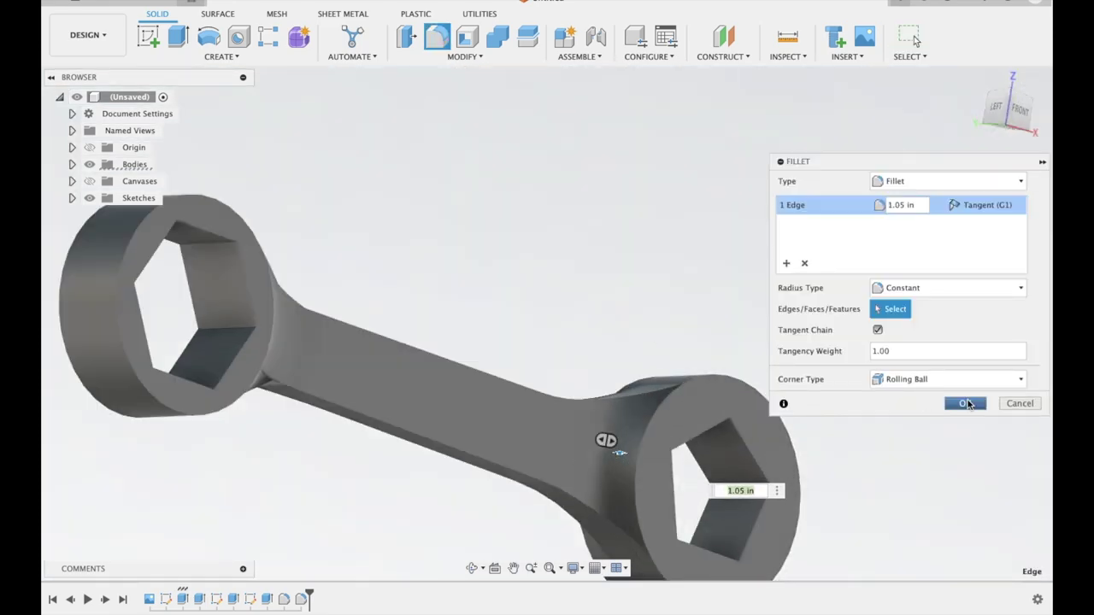
{"action": "left_click", "coordinate": [965, 402]}
{"action": "middle_click_drag", "start_coordinate": [971, 367], "coordinate": [852, 361], "text": "shift"}
Fillet a further handle-ring junction edge at 0.95 in.
{"action": "key", "text": "f"}
{"action": "left_click", "coordinate": [635, 251]}
{"action": "key", "text": "f"}
{"action": "left_click", "coordinate": [613, 251]}
{"action": "left_click_drag", "start_coordinate": [613, 250], "coordinate": [619, 232]}
{"action": "left_click", "coordinate": [965, 402]}
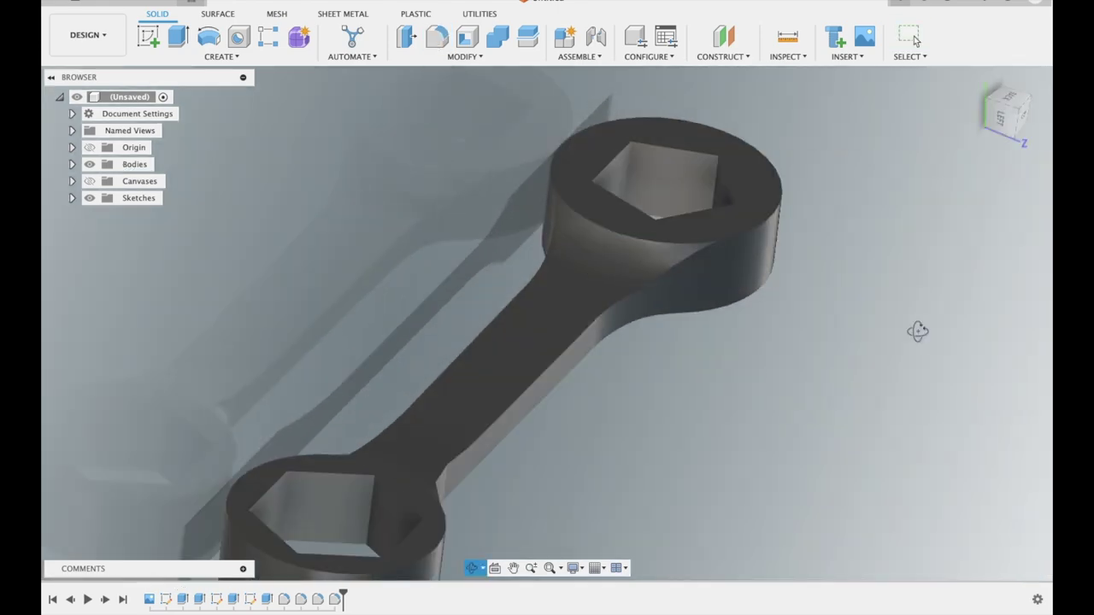
{"action": "middle_click_drag", "start_coordinate": [918, 334], "coordinate": [791, 227], "text": "shift"}
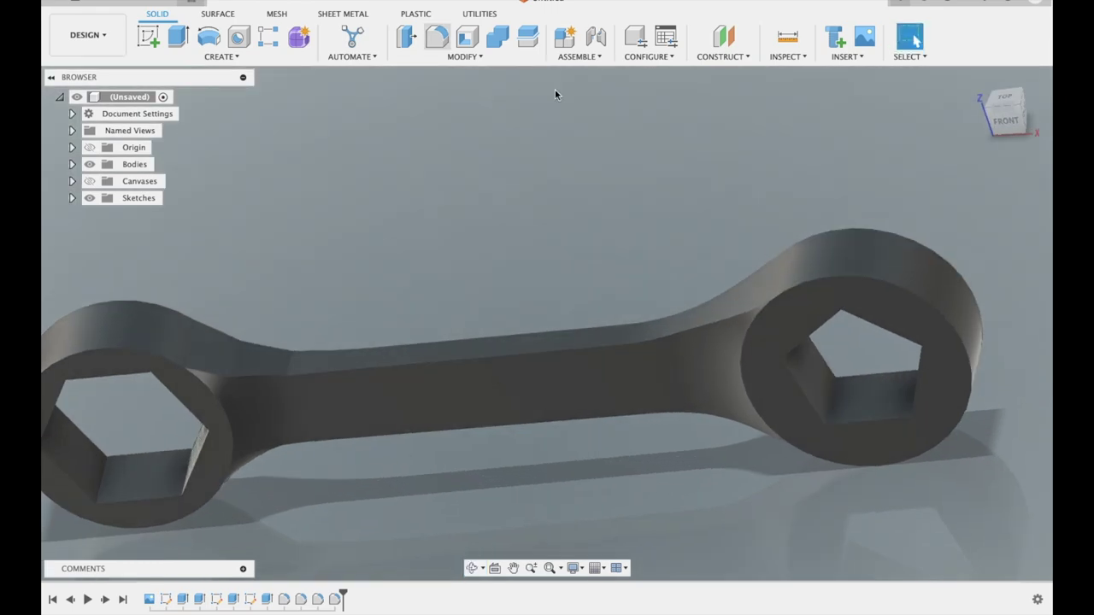
Start another fillet on a ring edge and reposition the view.
{"action": "left_click", "coordinate": [436, 35]}
{"action": "left_click", "coordinate": [900, 216]}
{"action": "middle_click_drag", "start_coordinate": [900, 215], "coordinate": [905, 340], "text": "shift"}
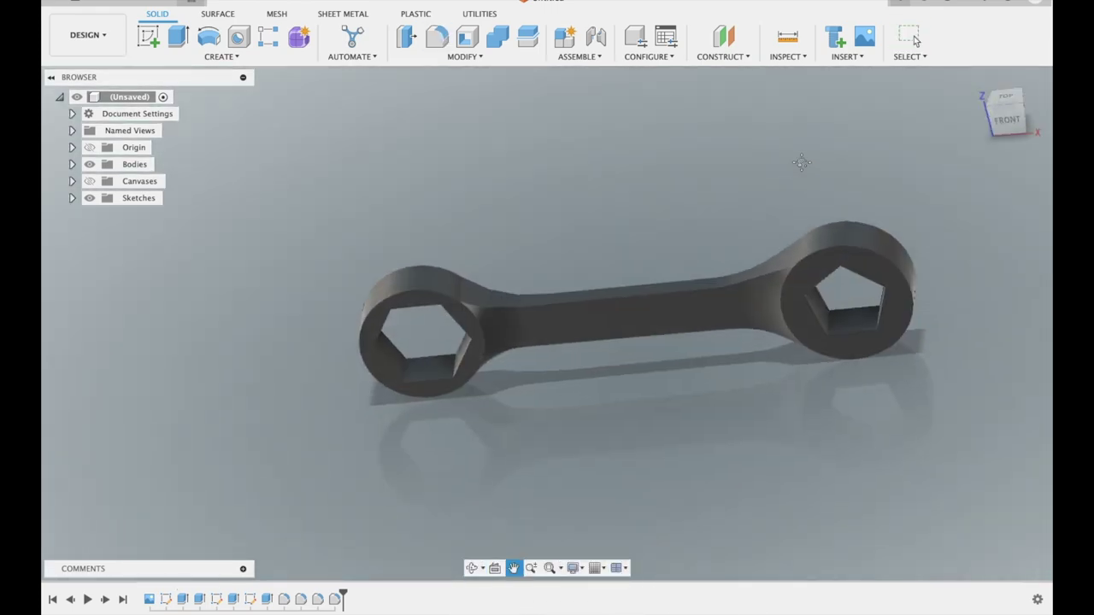
{"action": "middle_click_drag", "start_coordinate": [801, 162], "coordinate": [737, 160]}
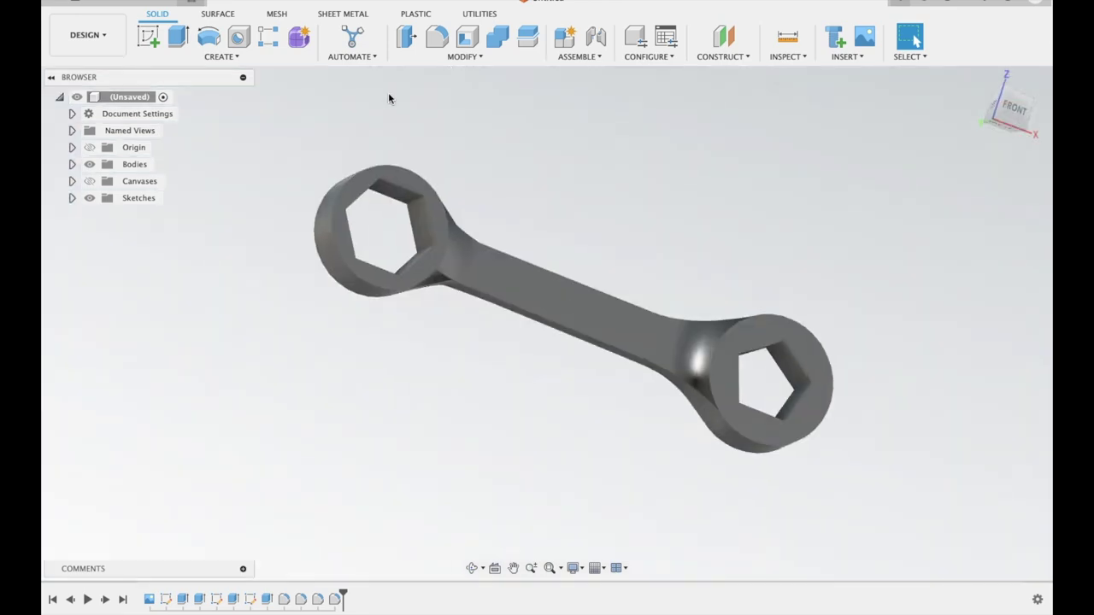
Browse the Appearance library's Metal, Iron and Nickel folders to give the wrench a Nickel – Satin finish.
{"action": "left_click", "coordinate": [465, 56]}
{"action": "left_click", "coordinate": [451, 358]}
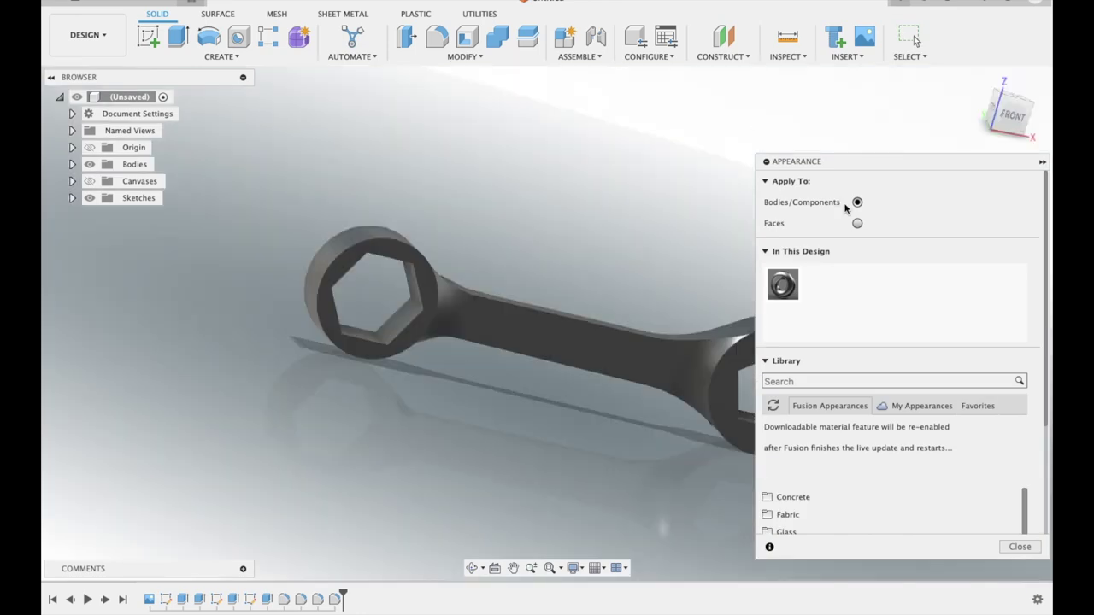
{"action": "scroll", "coordinate": [846, 466], "scroll_direction": "down", "scroll_amount": 5}
{"action": "left_click", "coordinate": [795, 393]}
{"action": "scroll", "coordinate": [880, 476], "scroll_direction": "up", "scroll_amount": 2}
{"action": "scroll", "coordinate": [879, 476], "scroll_direction": "down", "scroll_amount": 2}
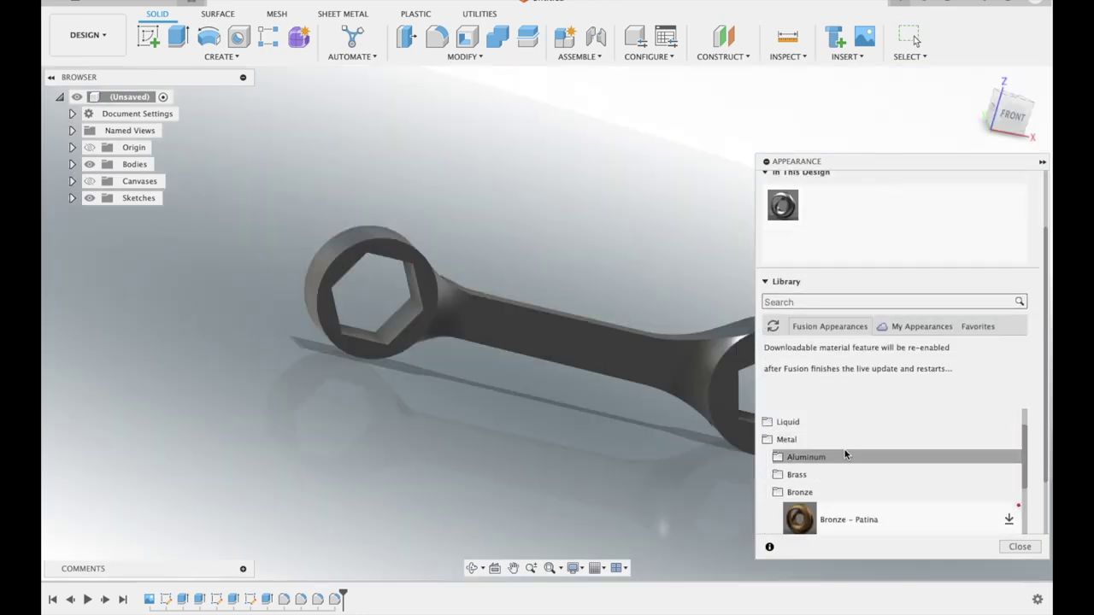
{"action": "scroll", "coordinate": [1028, 445], "scroll_direction": "down", "scroll_amount": 3}
{"action": "left_click", "coordinate": [850, 444]}
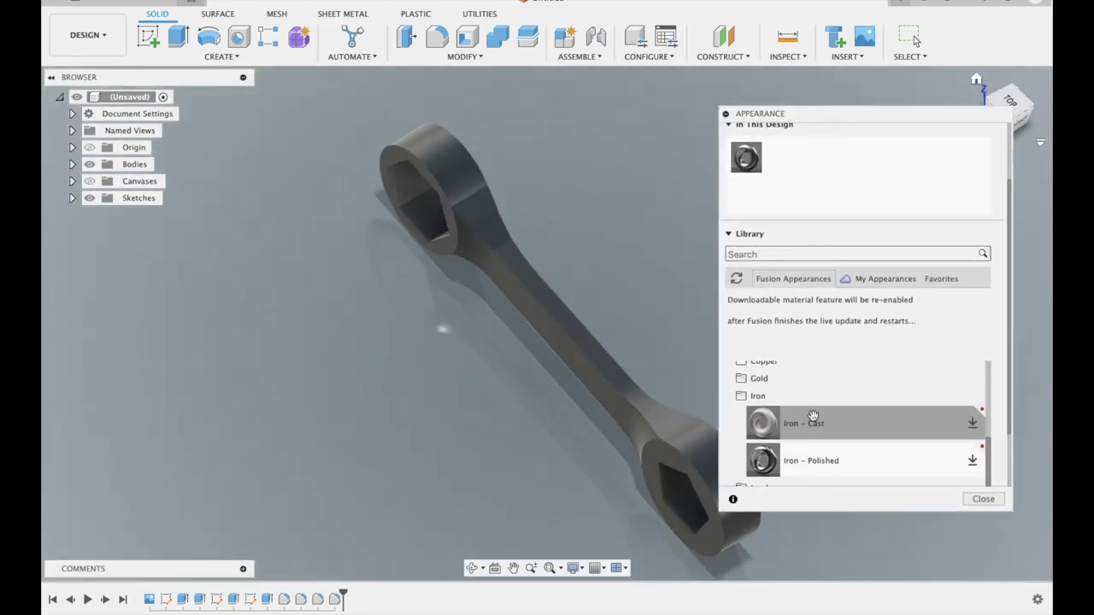
{"action": "scroll", "coordinate": [744, 478], "scroll_direction": "down", "scroll_amount": 3}
{"action": "left_click", "coordinate": [769, 401]}
{"action": "scroll", "coordinate": [854, 512], "scroll_direction": "down", "scroll_amount": 1}
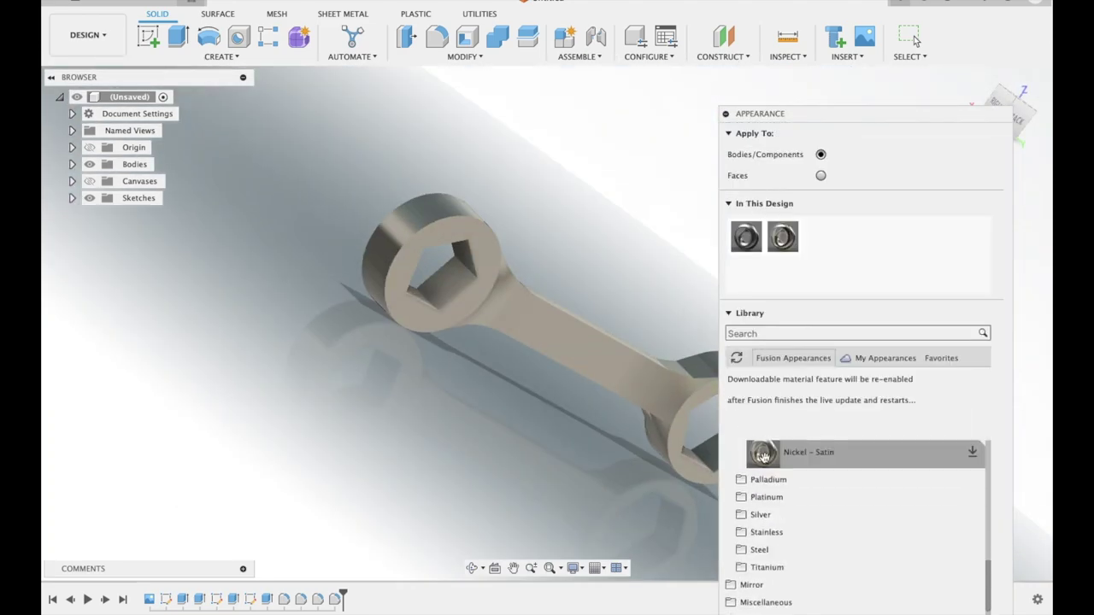